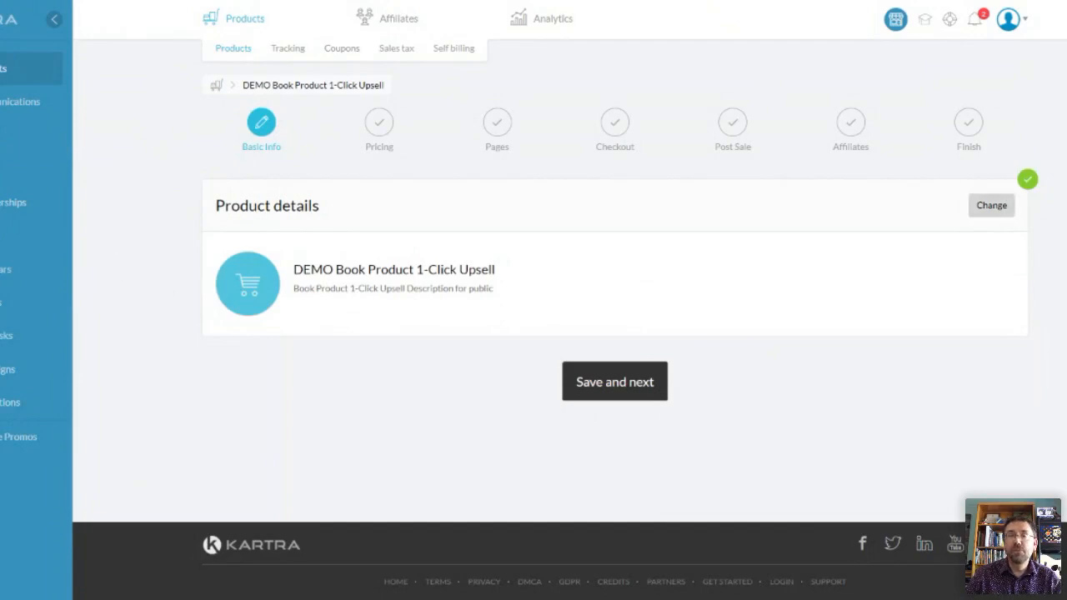
- Open the upsell product's checkout settings and save the page look and feel as Kartra-hosted checkout page
left_click(990, 206)
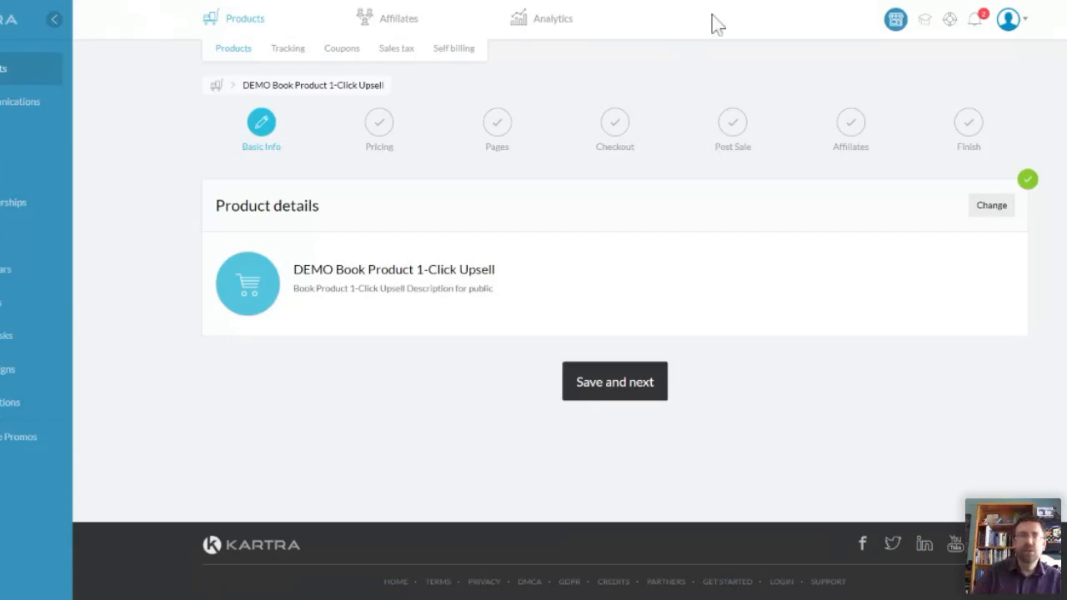
left_click(614, 140)
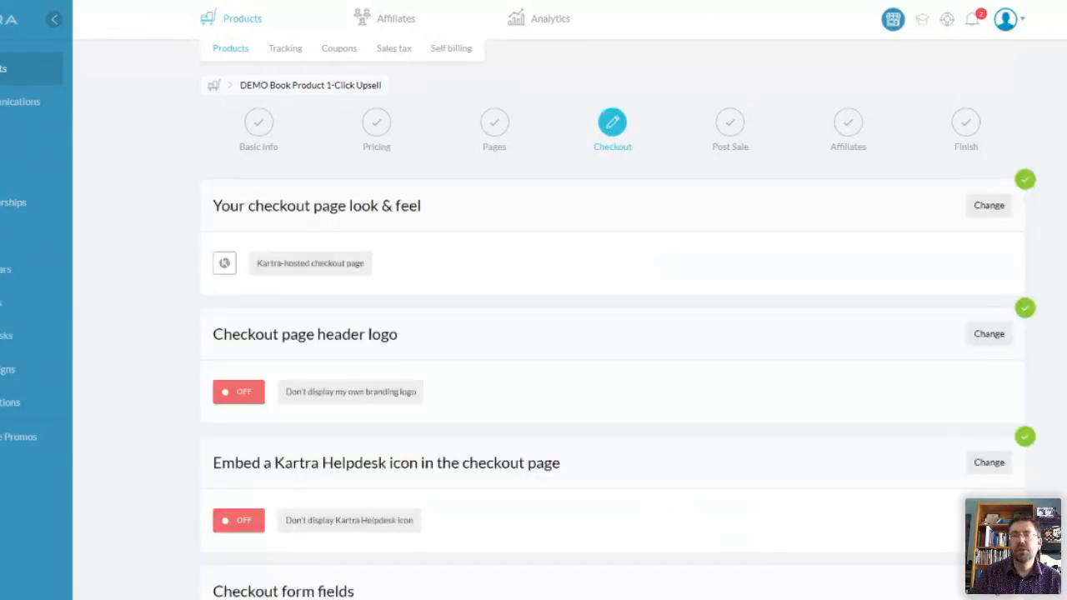
scroll(533, 334, "down", 1)
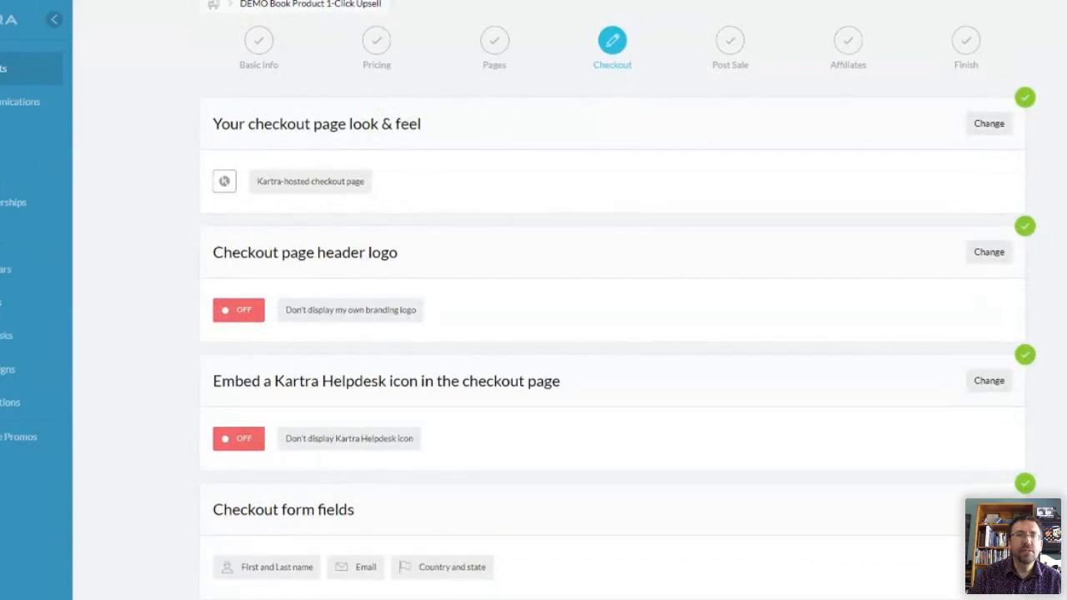
scroll(612, 333, "down", 1)
scroll(612, 334, "up", 2)
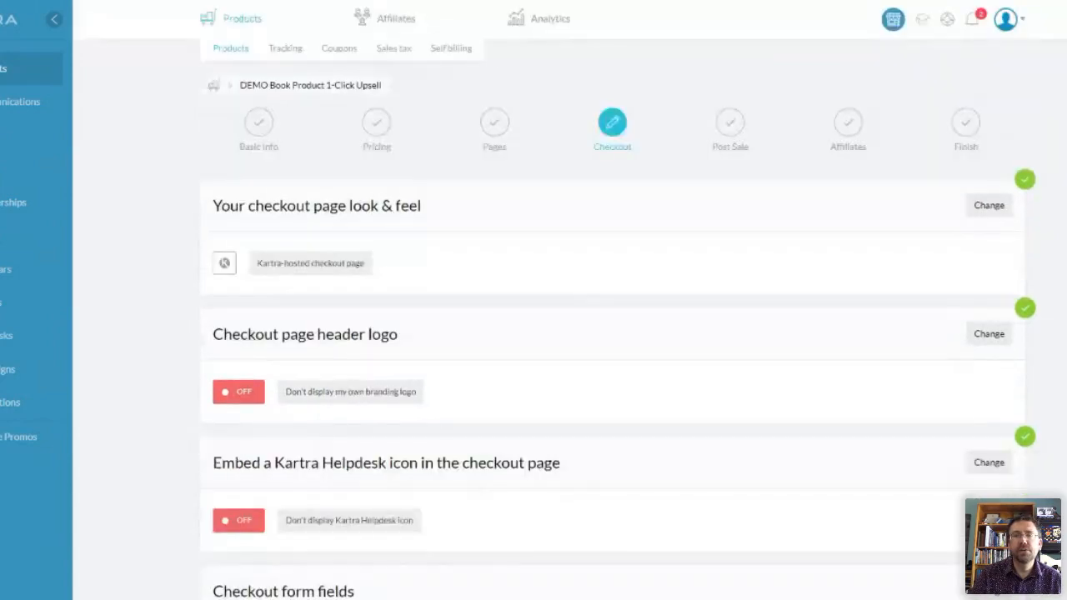
scroll(612, 333, "down", 1)
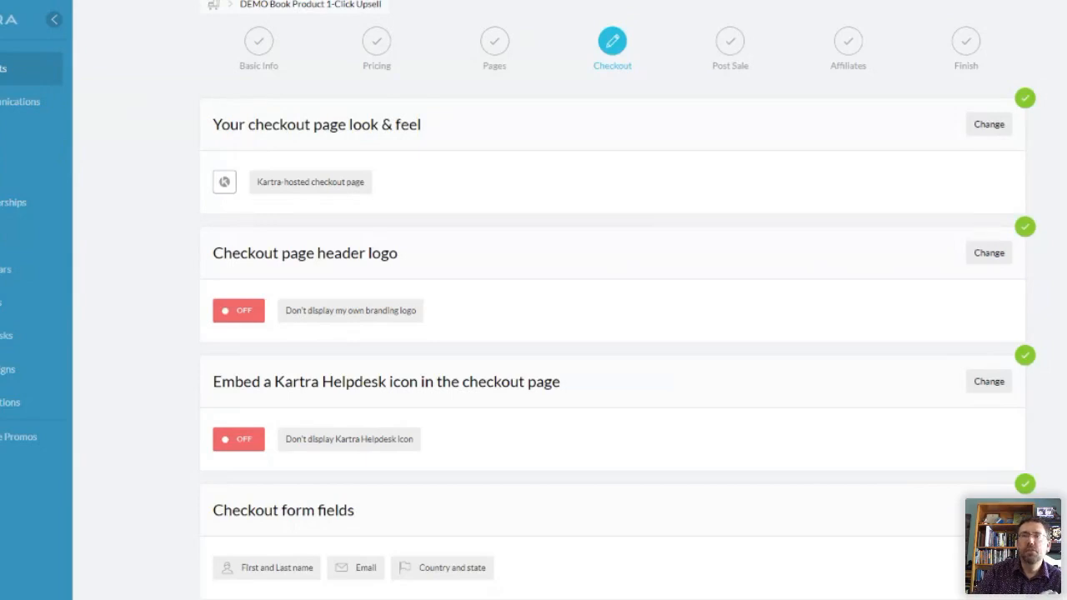
left_click(989, 124)
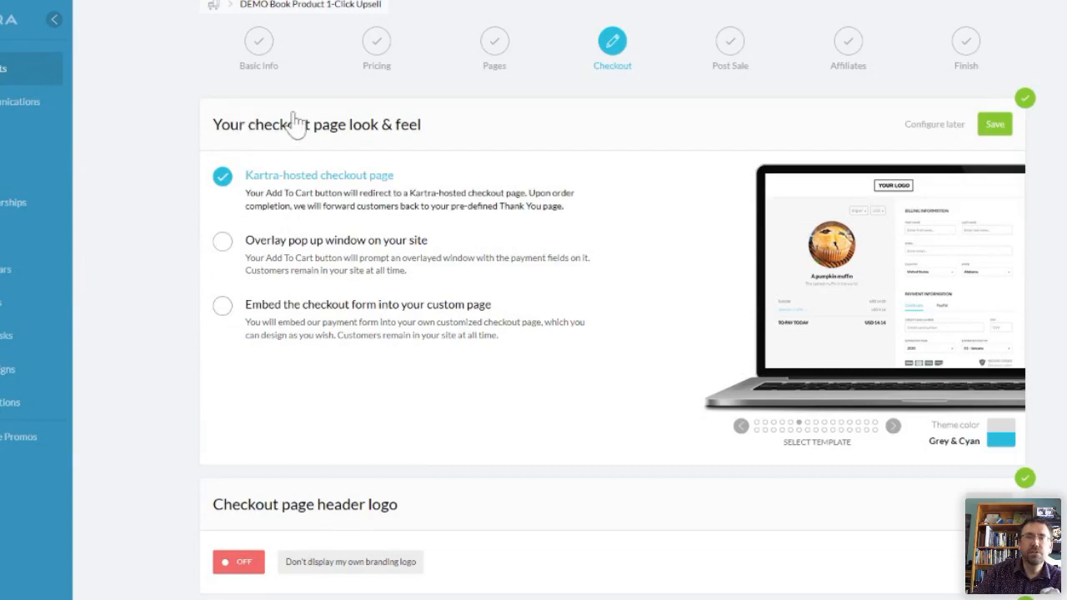
left_click(995, 124)
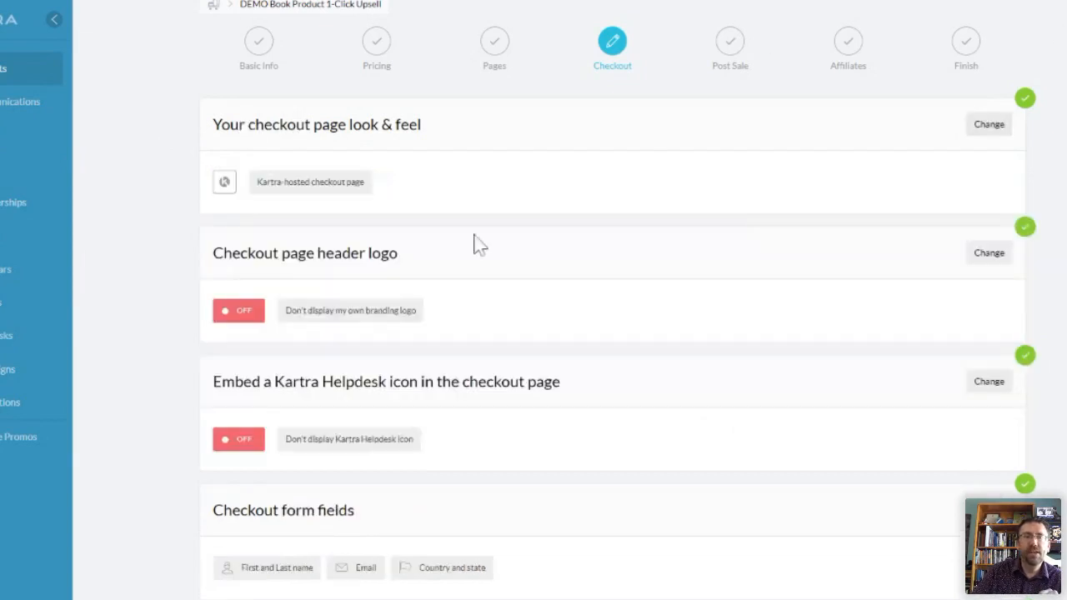
- Set the product's express checkout to activate straight-through payments and save the setting
scroll(519, 228, "down", 1)
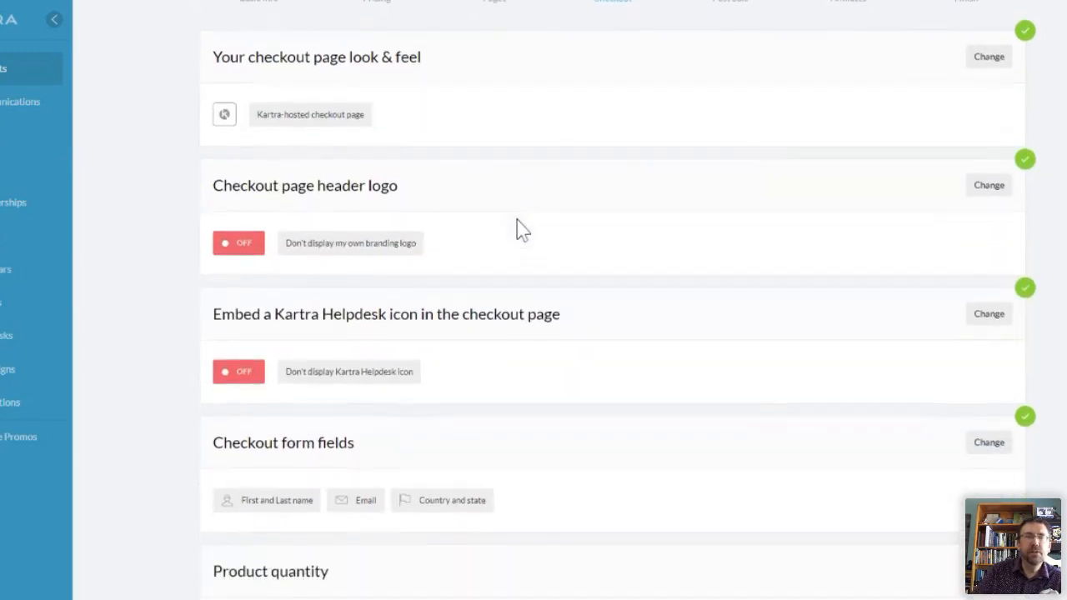
scroll(519, 229, "down", 8)
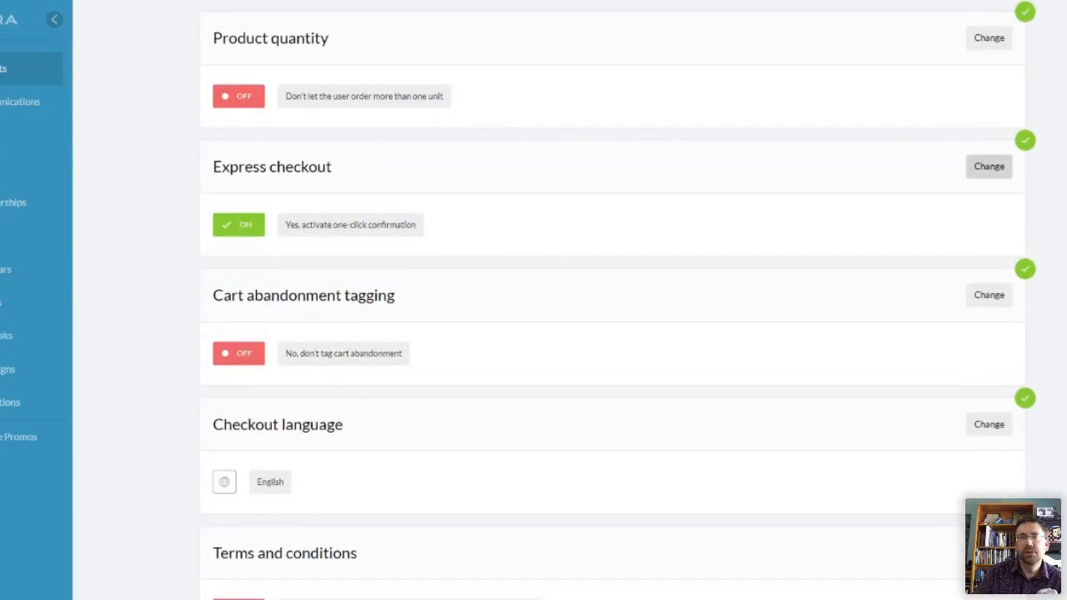
left_click(988, 166)
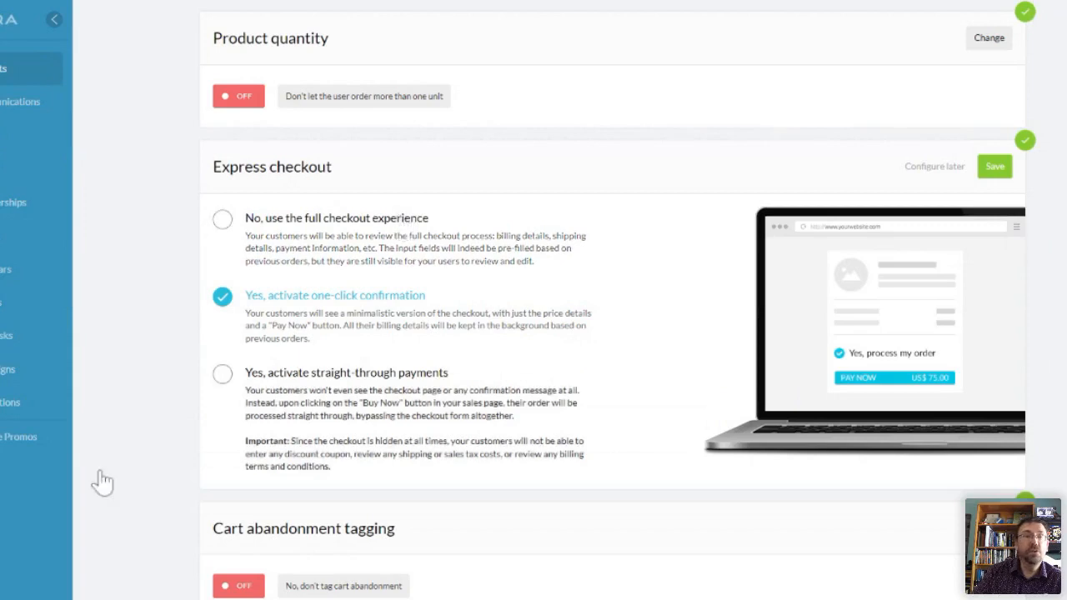
left_click(78, 414)
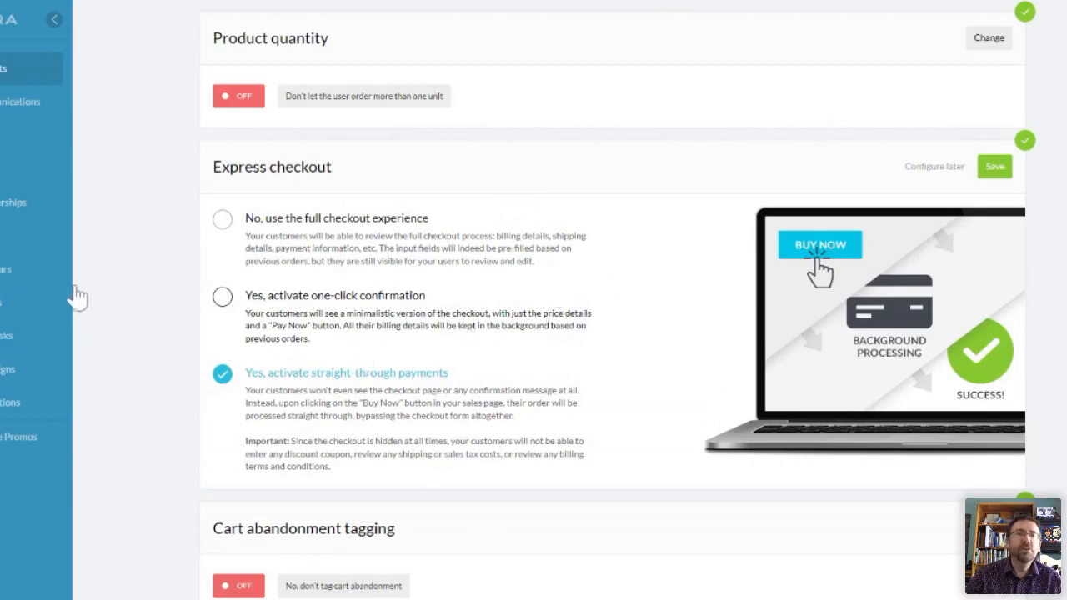
left_click(222, 296)
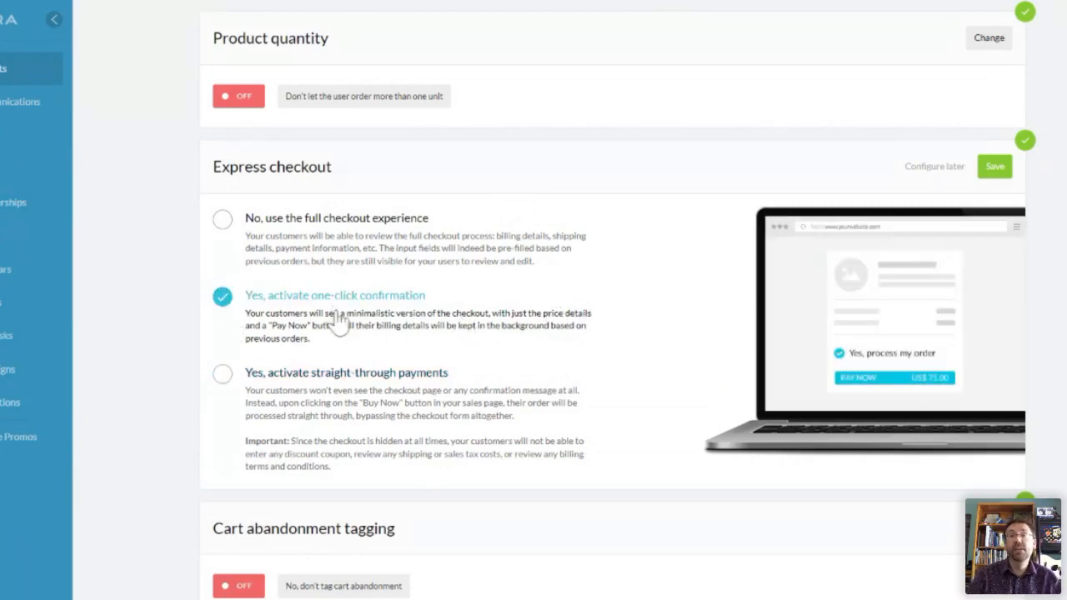
left_click(355, 367)
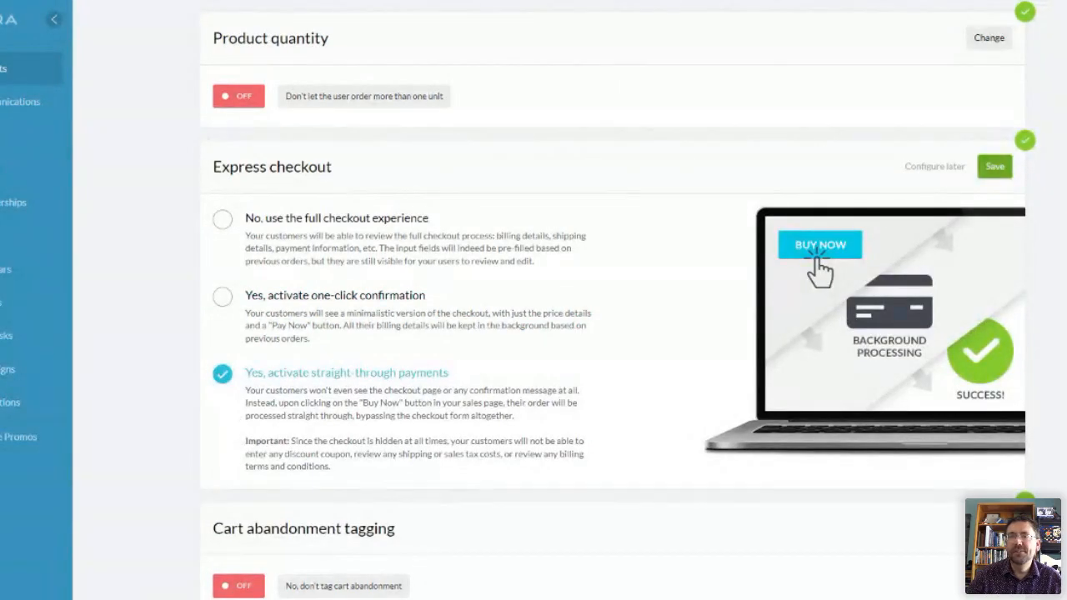
left_click(994, 166)
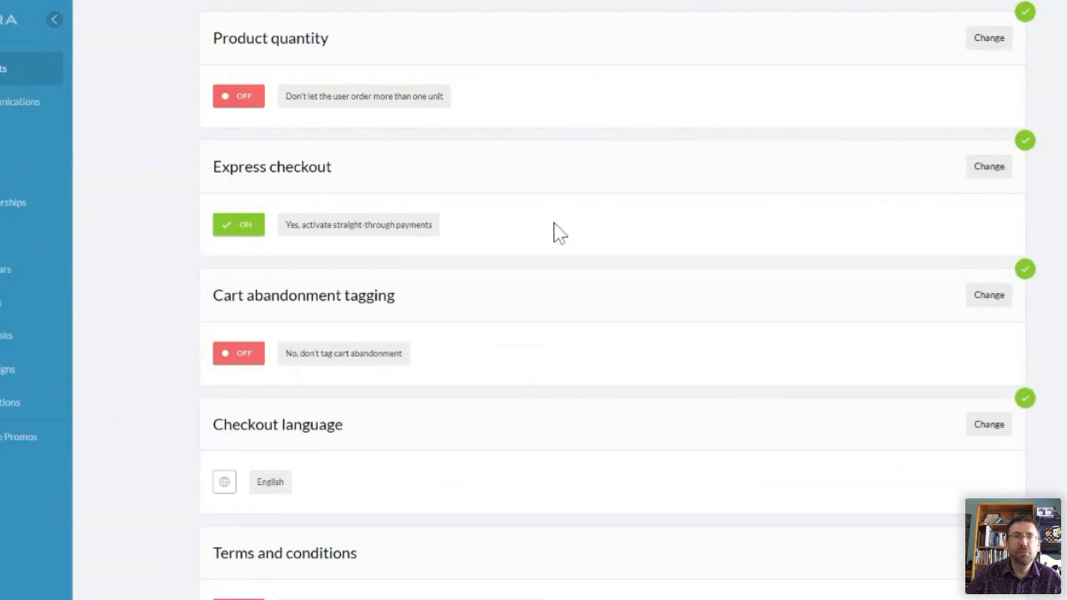
- Proceed to the product's Post Sale settings and review the customer list, customer tag, content access and automation options
scroll(550, 223, "up", 1)
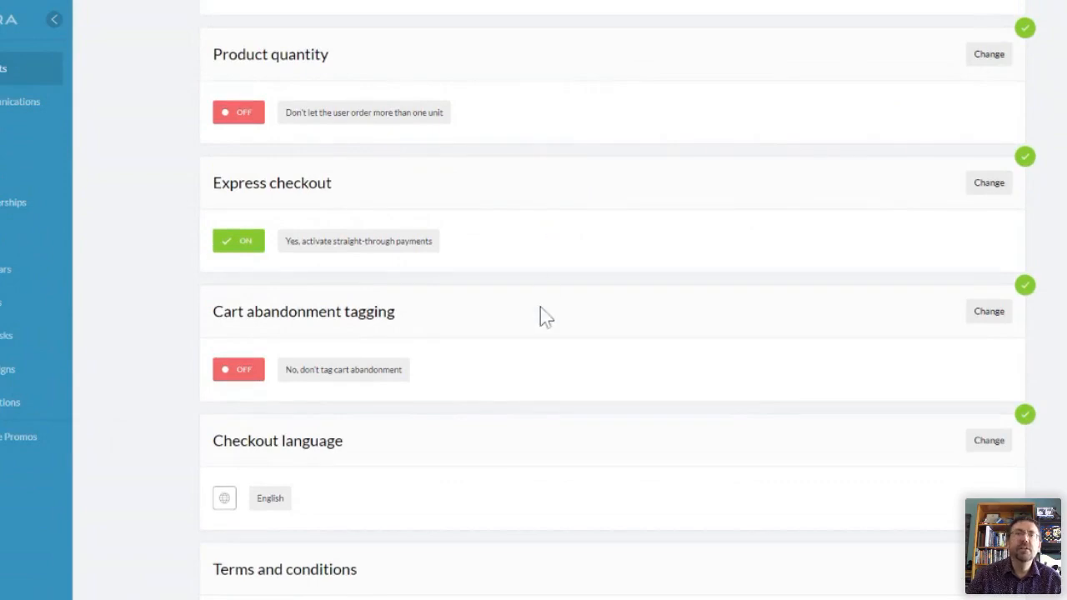
scroll(540, 309, "down", 5)
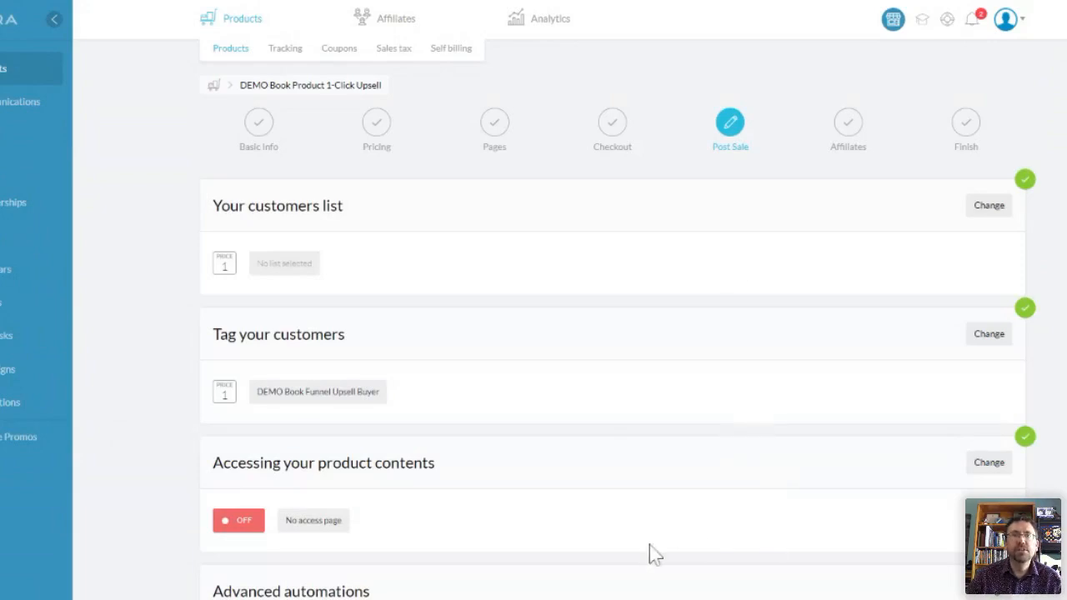
scroll(649, 544, "down", 3)
scroll(761, 263, "up", 2)
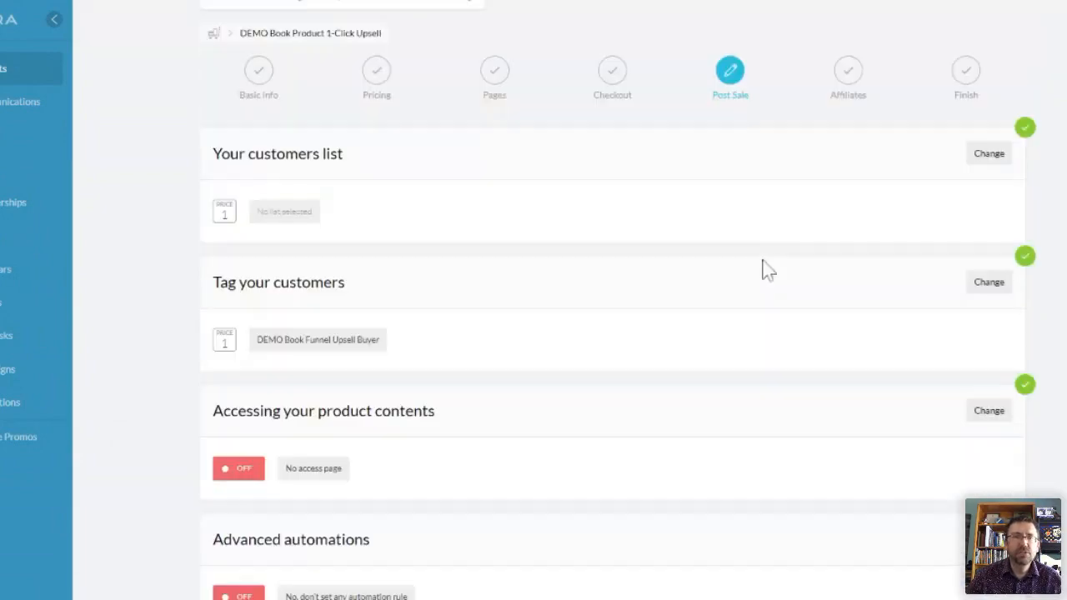
scroll(765, 267, "up", 1)
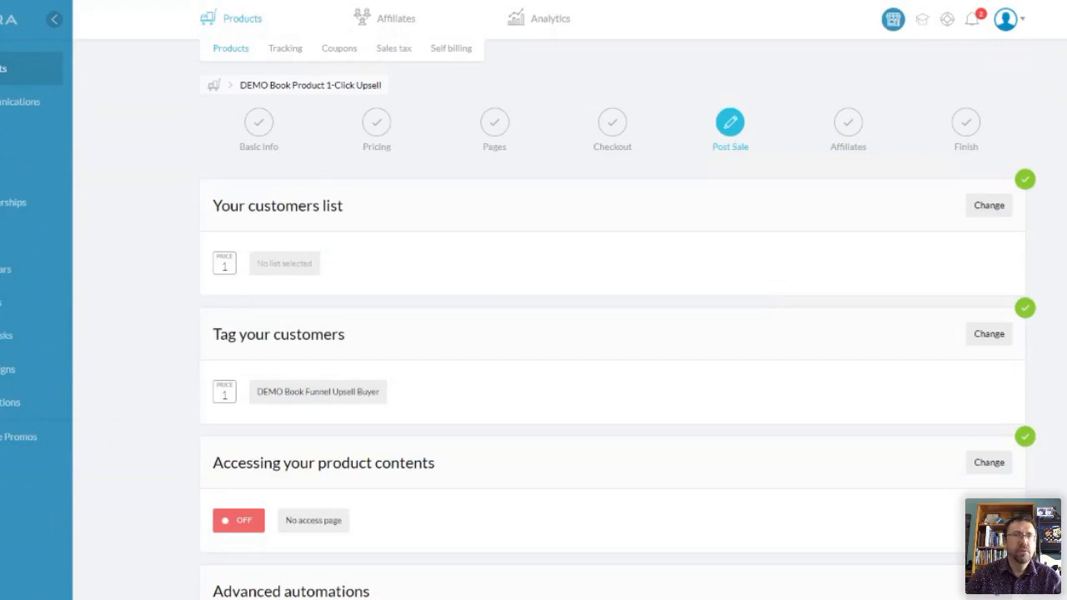
- Open the upsell product's Pricing settings and review its price, shipping, sales tax and refund policy
left_click(377, 123)
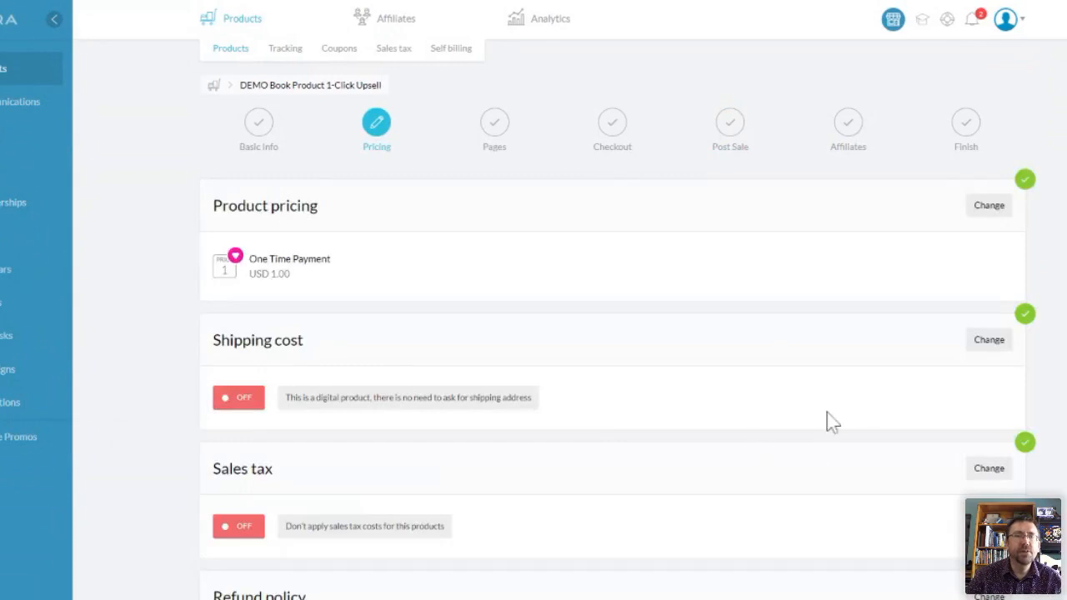
scroll(838, 441, "down", 5)
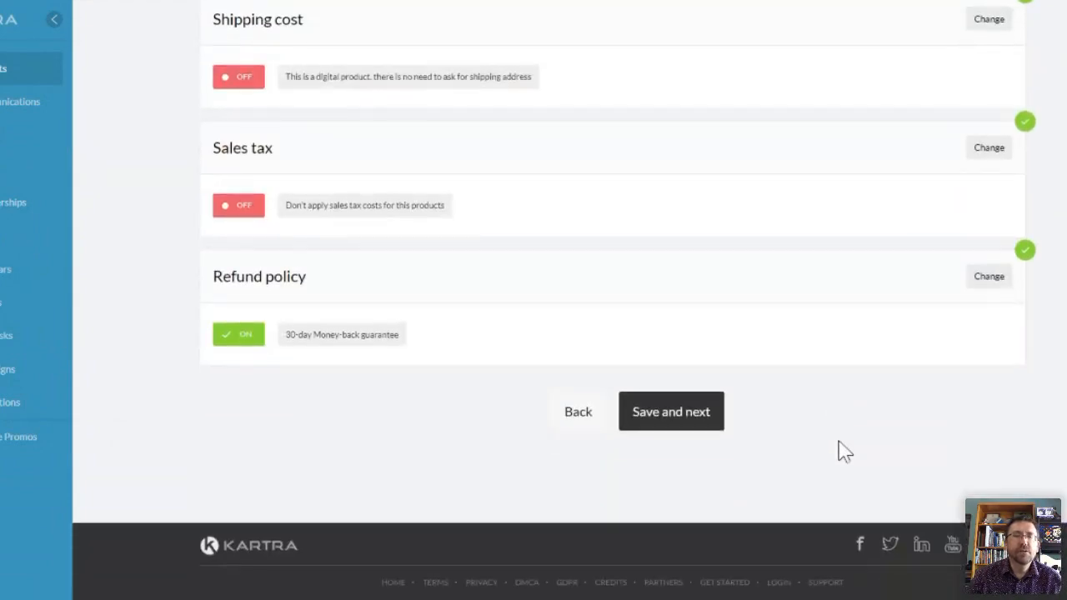
scroll(842, 450, "up", 5)
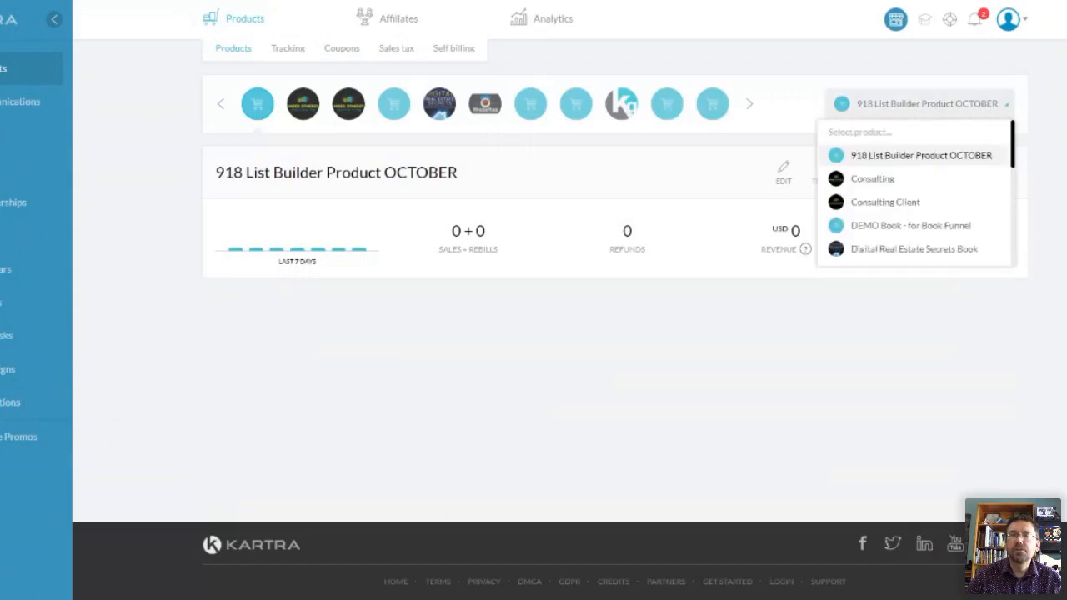
- Show the DEMO Book - for Book Funnel product group and examine the main book and its associated upsell and downsell products
left_click(910, 226)
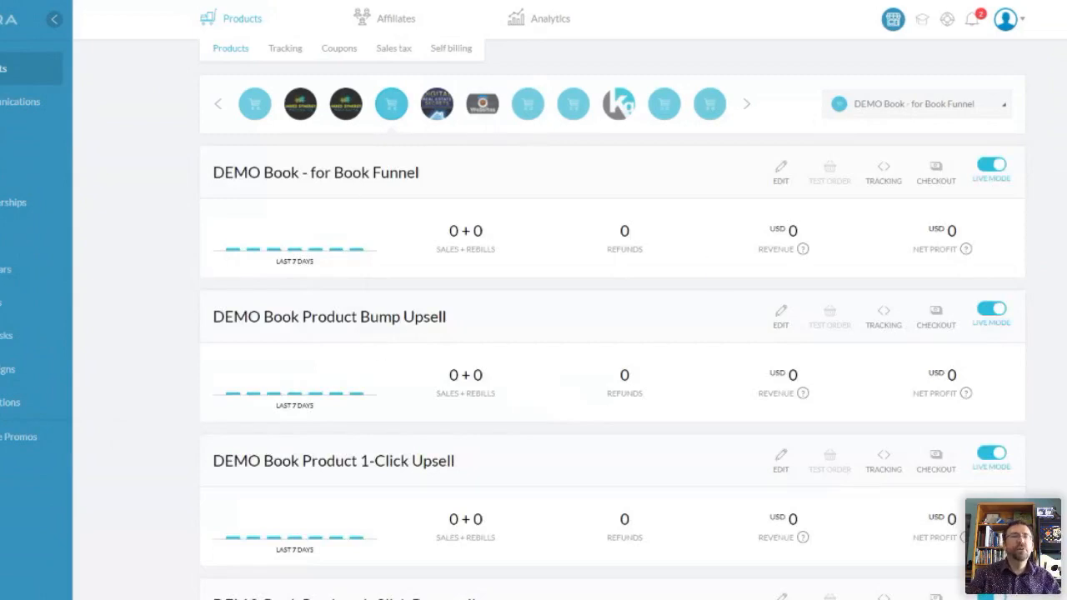
triple_click(408, 172)
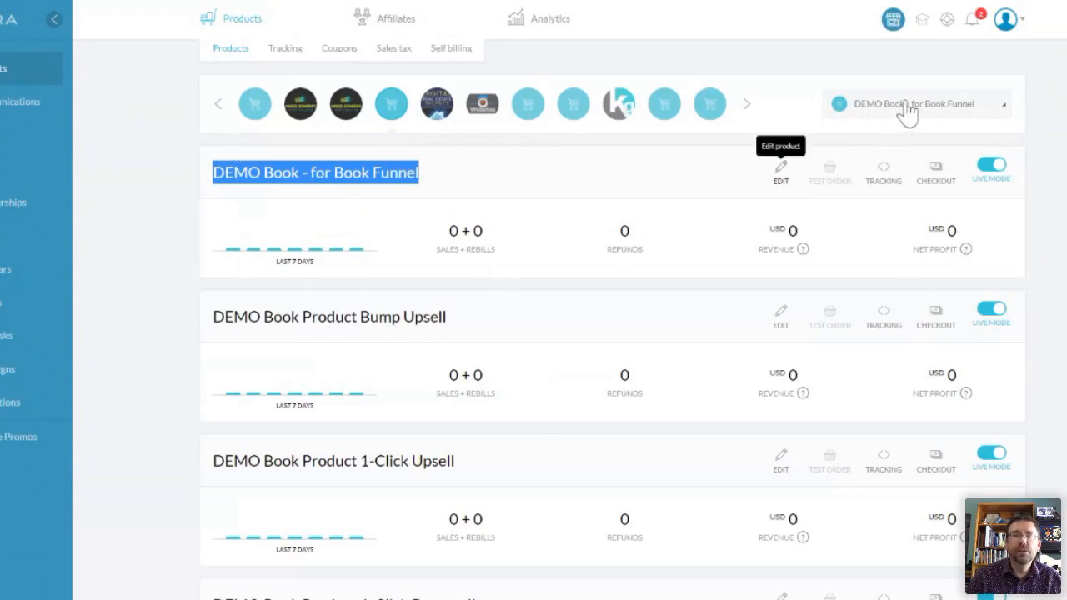
scroll(515, 341, "down", 2)
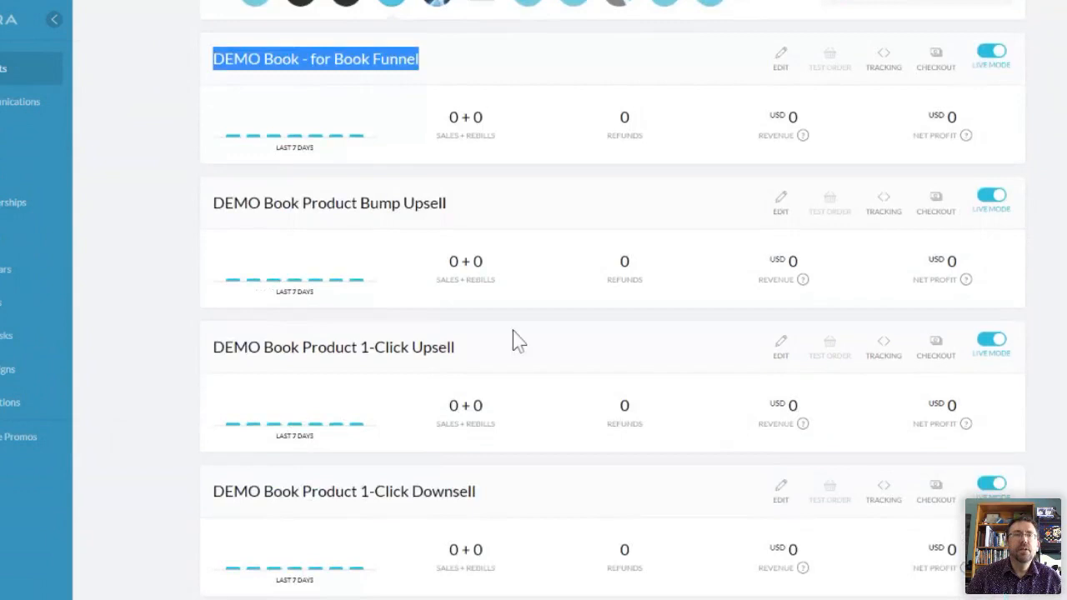
left_click_drag(447, 203, 210, 203)
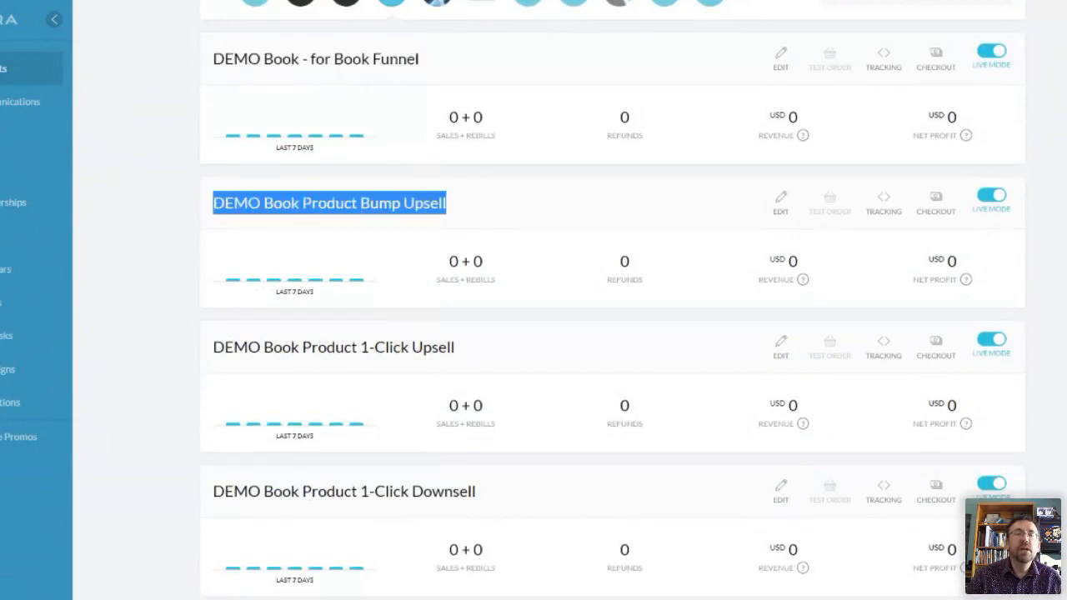
left_click(351, 173)
left_click_drag(401, 202, 360, 203)
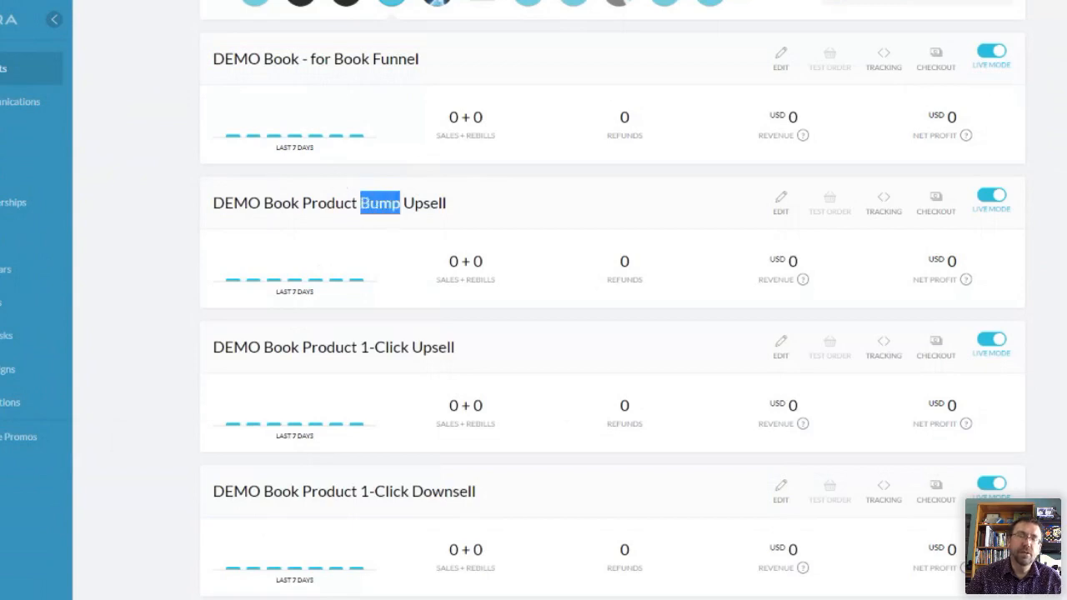
left_click(412, 159)
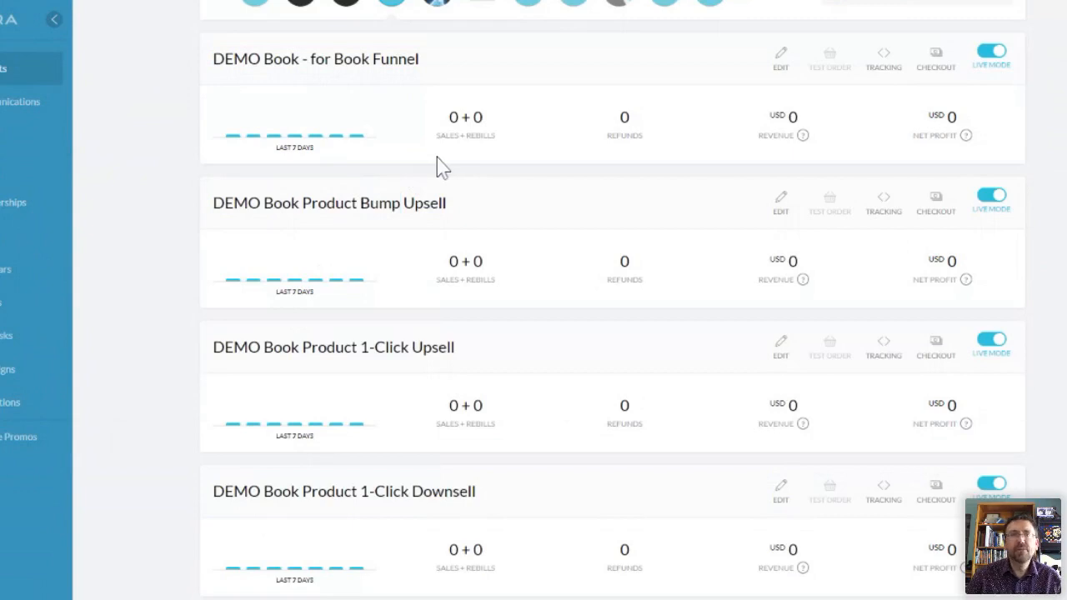
- Open DEMO Book - for Book Funnel for editing and review its pricing, shipping, sales tax and refund settings
left_click_drag(420, 59, 213, 59)
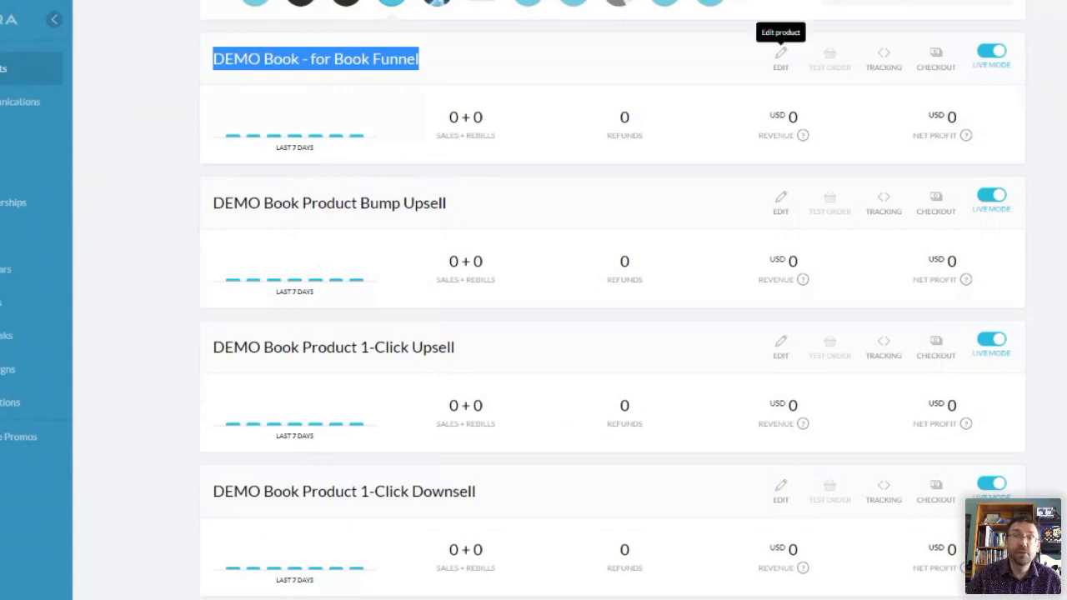
left_click(780, 54)
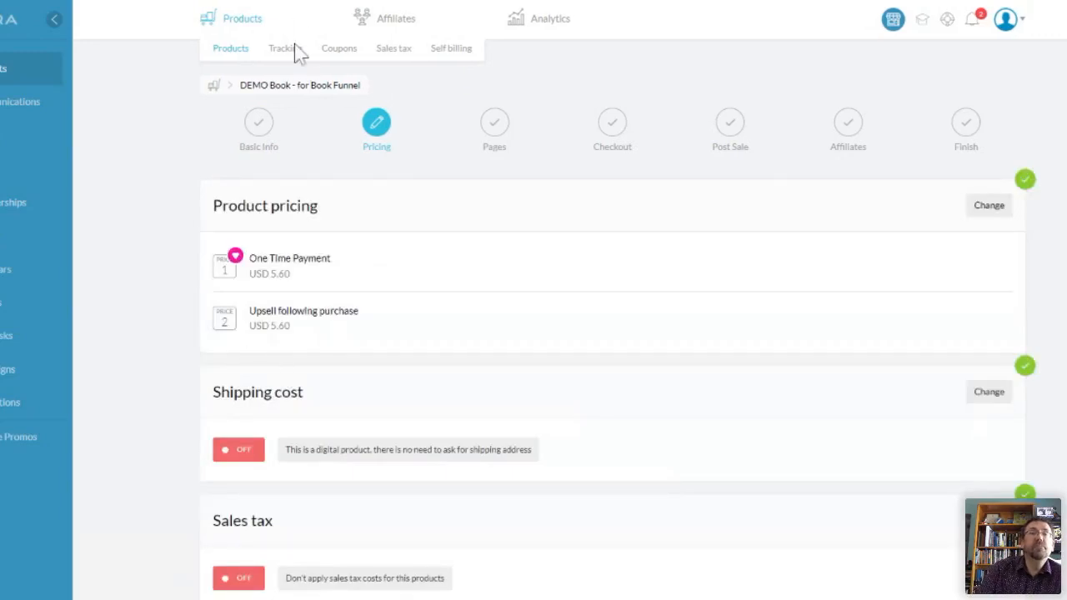
scroll(427, 360, "down", 2)
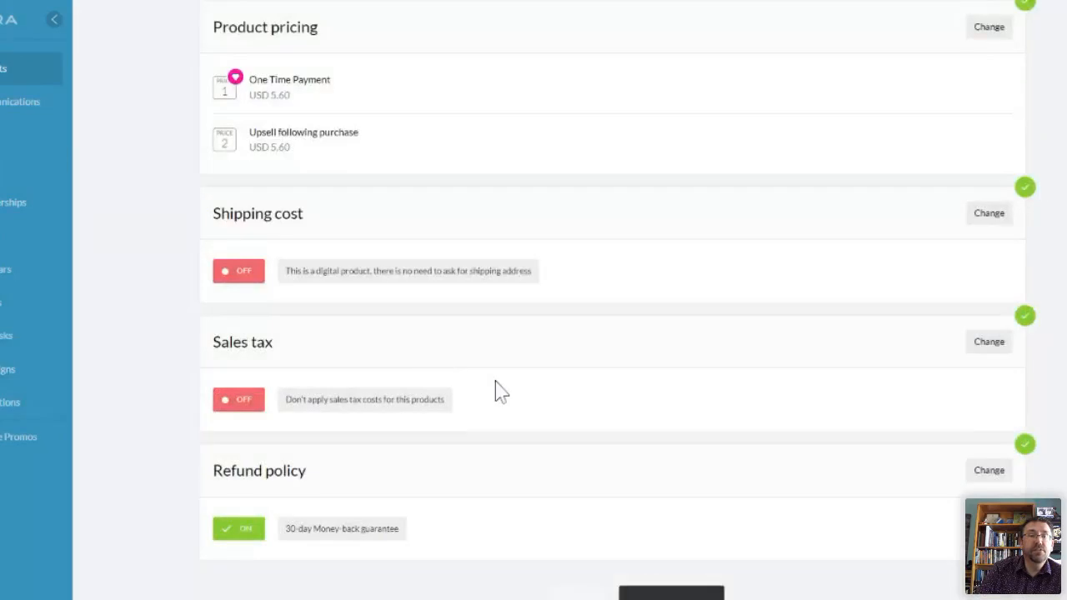
scroll(497, 388, "down", 3)
left_click(713, 421)
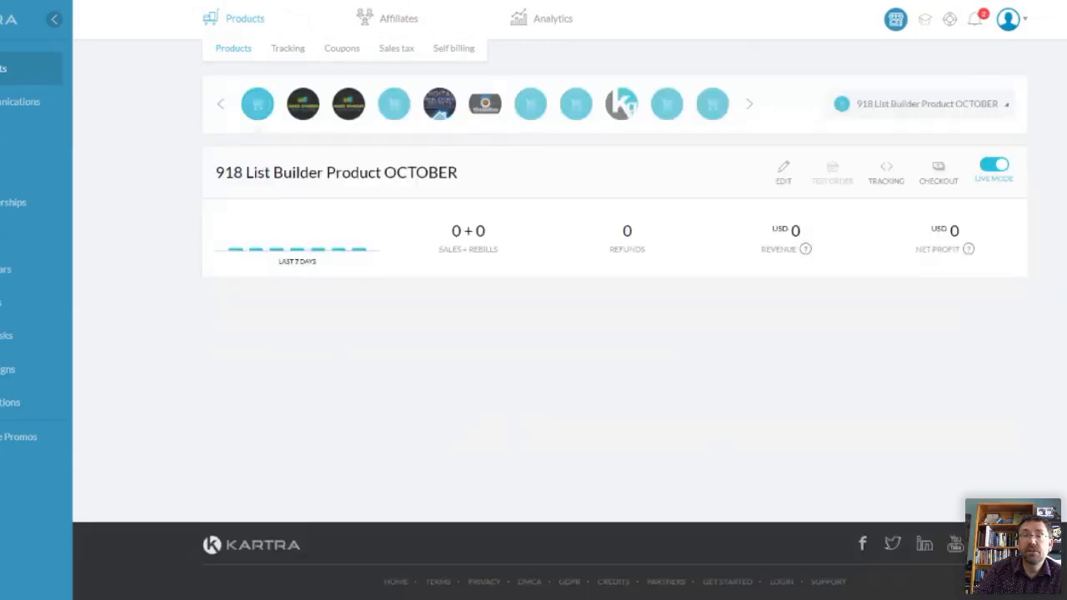
- Select DEMO Book - for Book Funnel in the product list and open DEMO Book Product Bump Upsell for editing
left_click(927, 105)
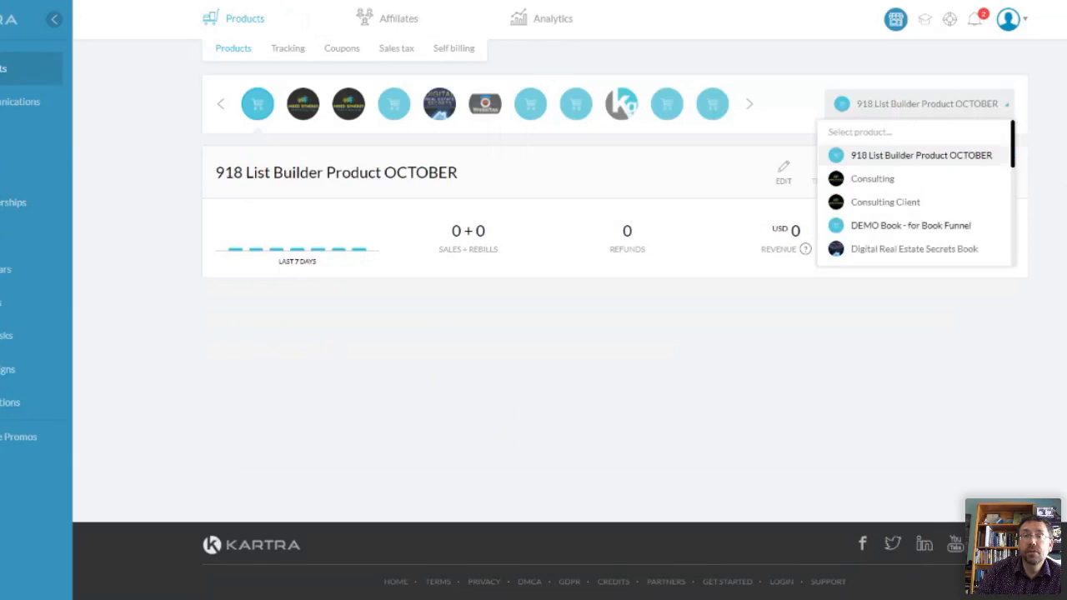
left_click(910, 226)
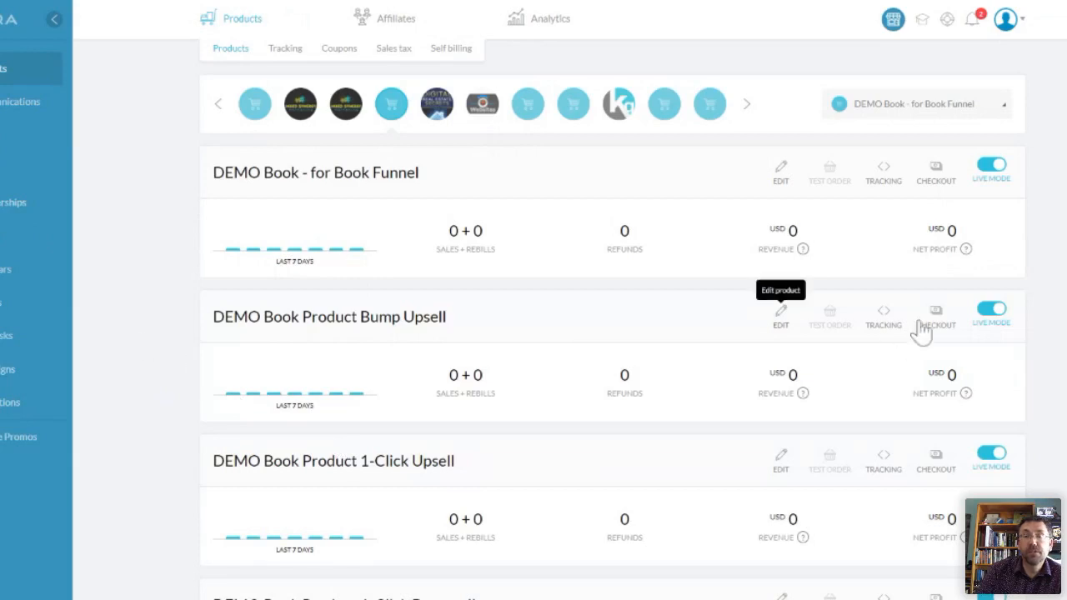
left_click(780, 317)
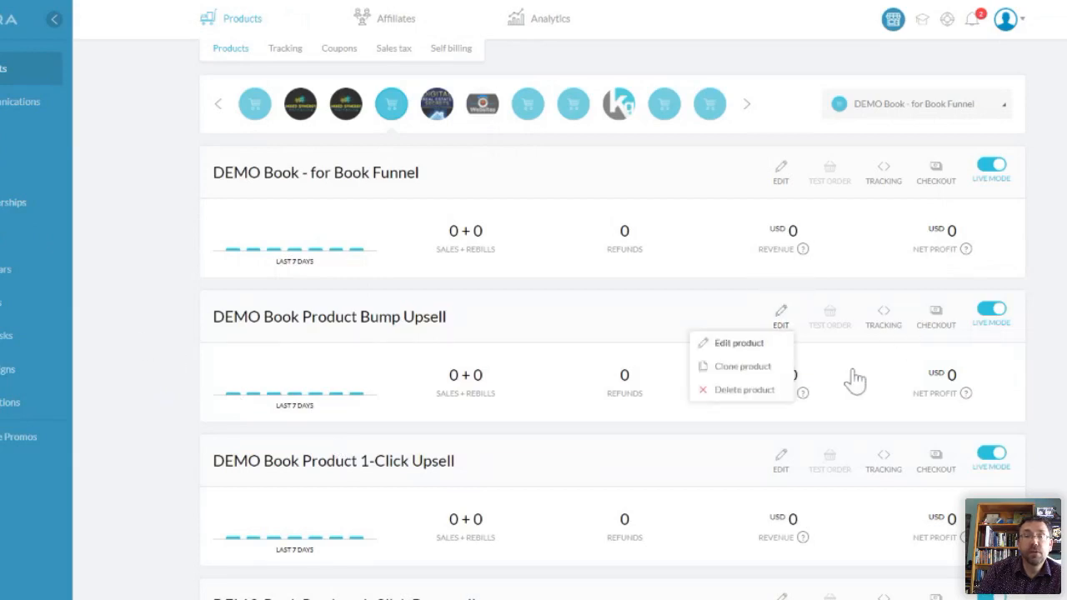
left_click(739, 343)
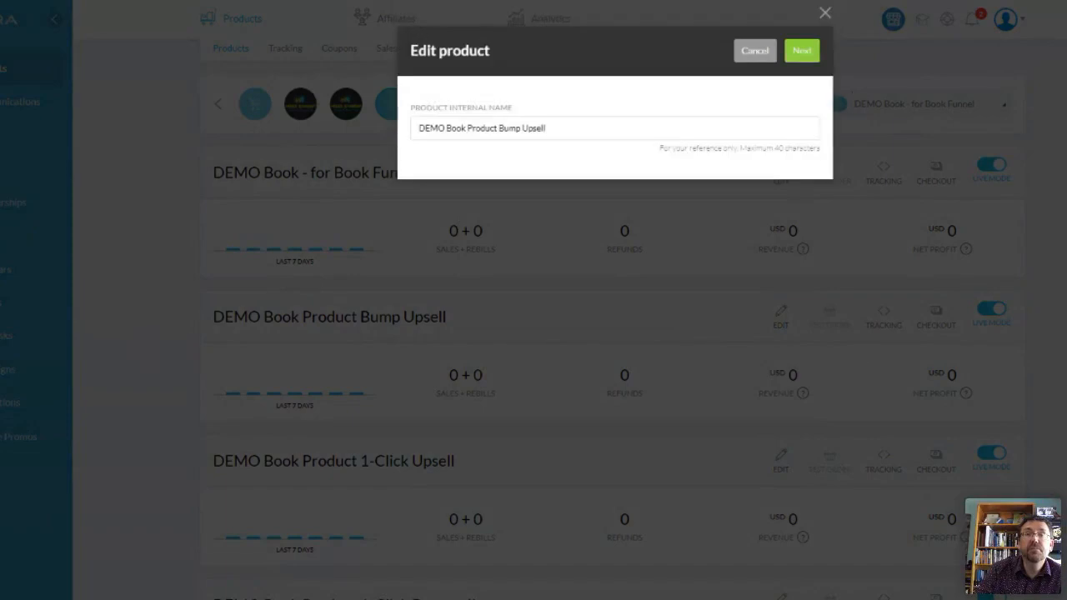
- Continue into DEMO Book Product Bump Upsell and review its price, shipping, sales tax and thank-you page settings
left_click(802, 51)
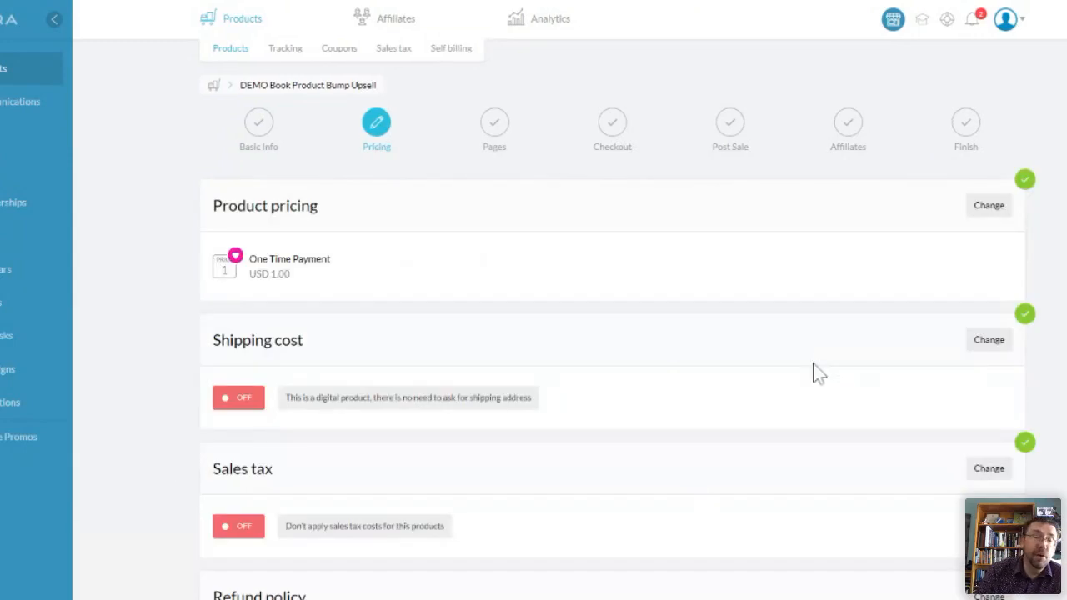
scroll(817, 372, "down", 2)
scroll(813, 374, "down", 2)
left_click(669, 505)
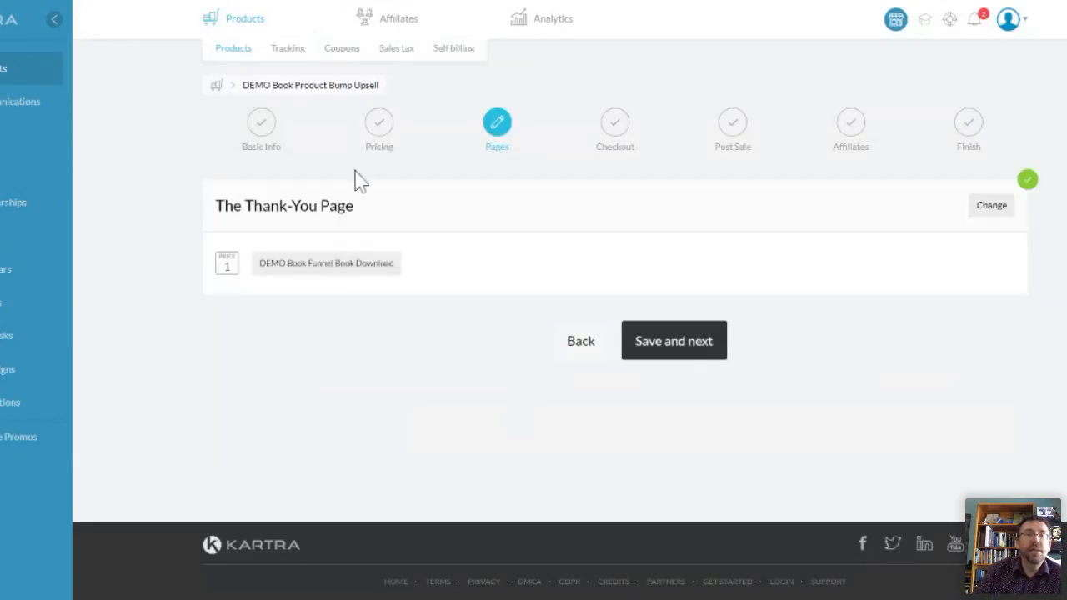
triple_click(241, 206)
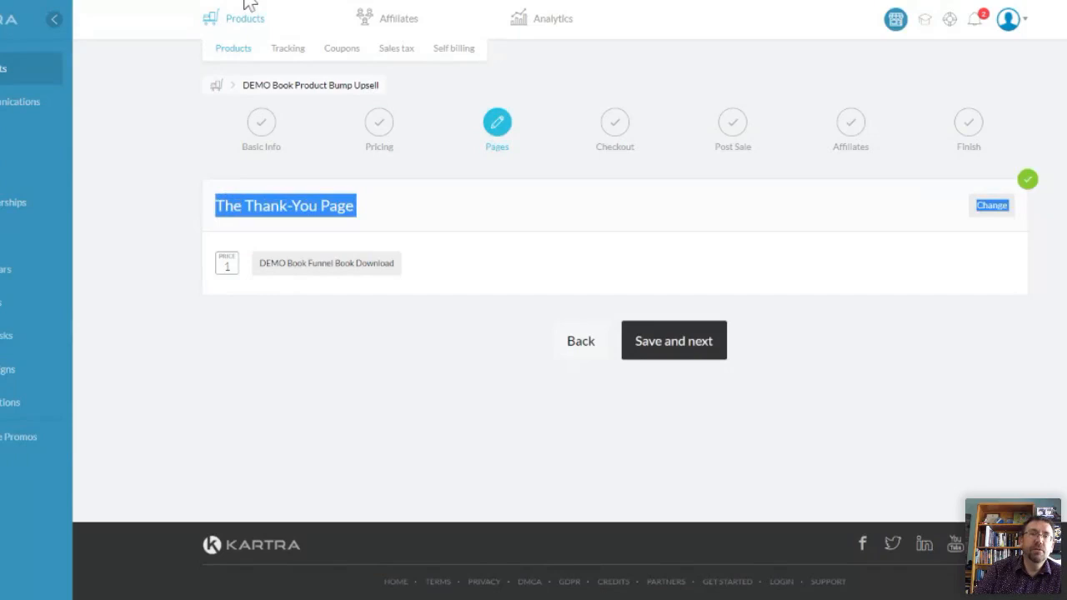
double_click(341, 85)
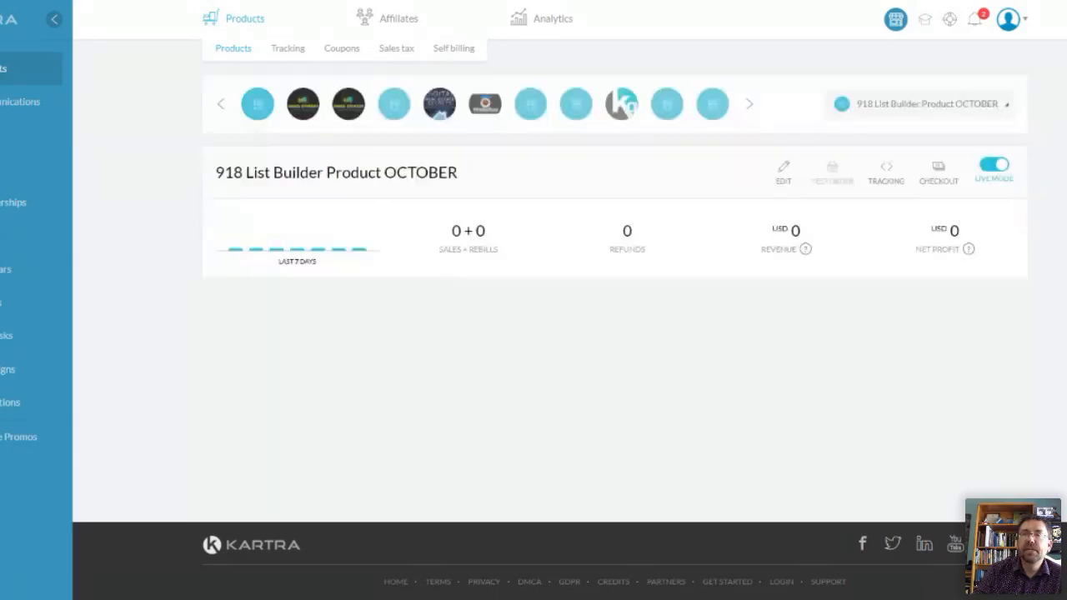
- Select DEMO Book - for Book Funnel, open it for editing and go to its Checkout settings
left_click(926, 104)
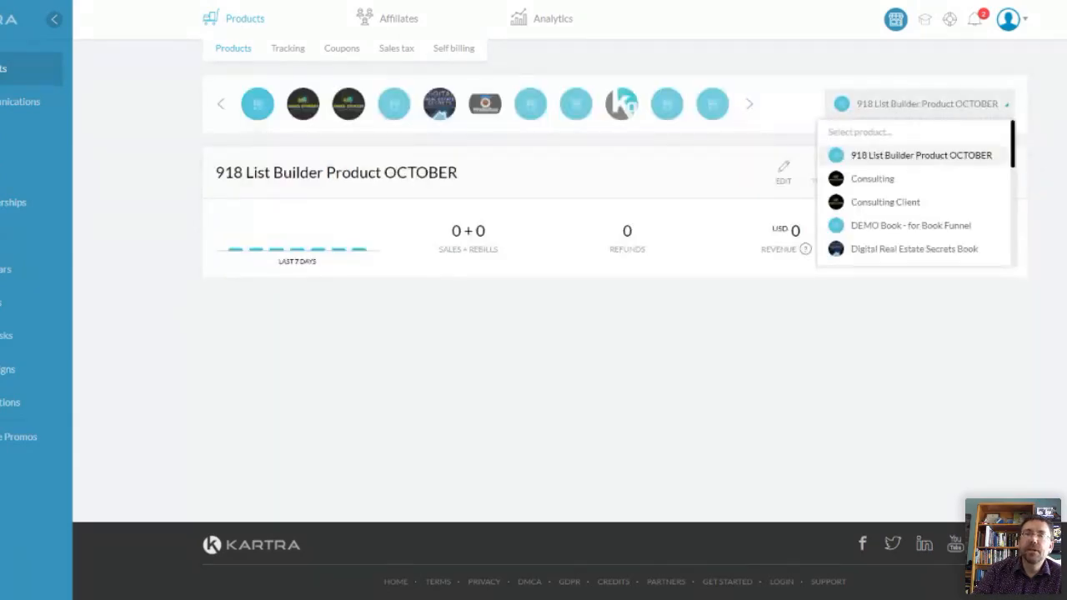
left_click(910, 226)
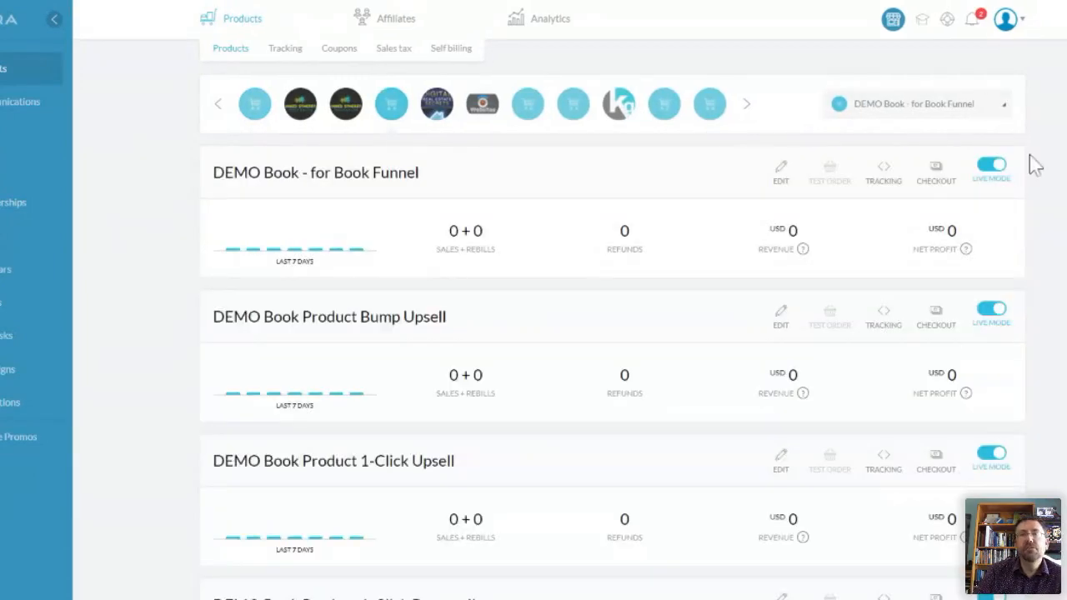
left_click(780, 173)
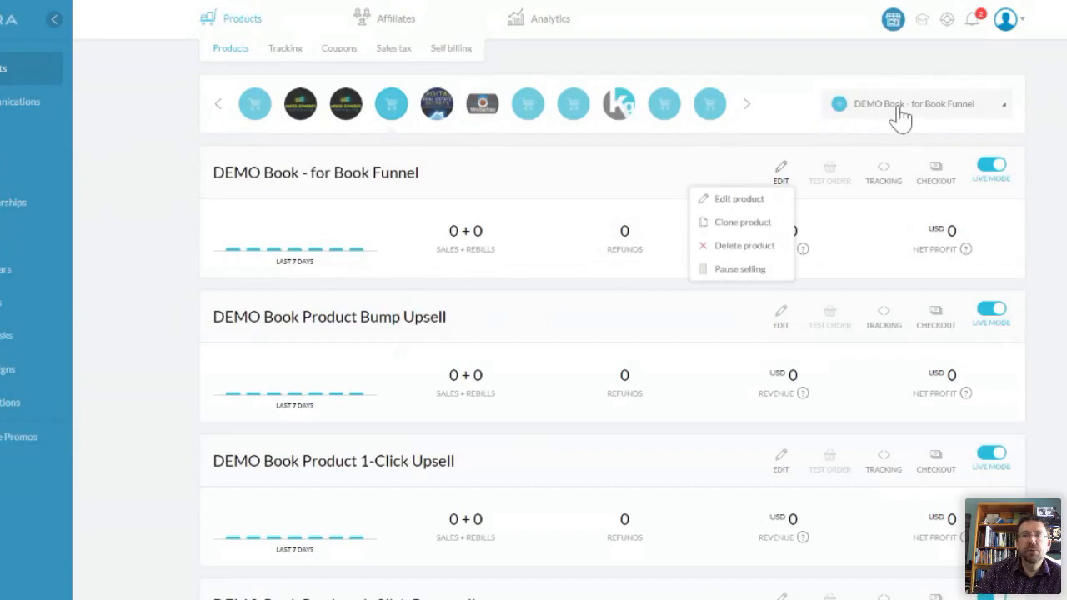
left_click(738, 199)
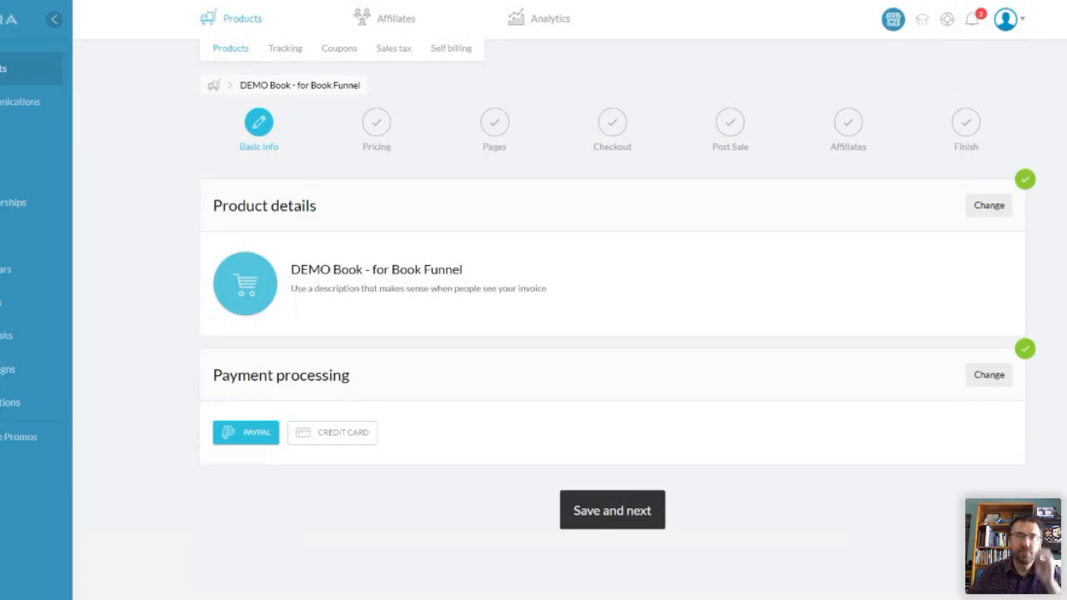
left_click(612, 123)
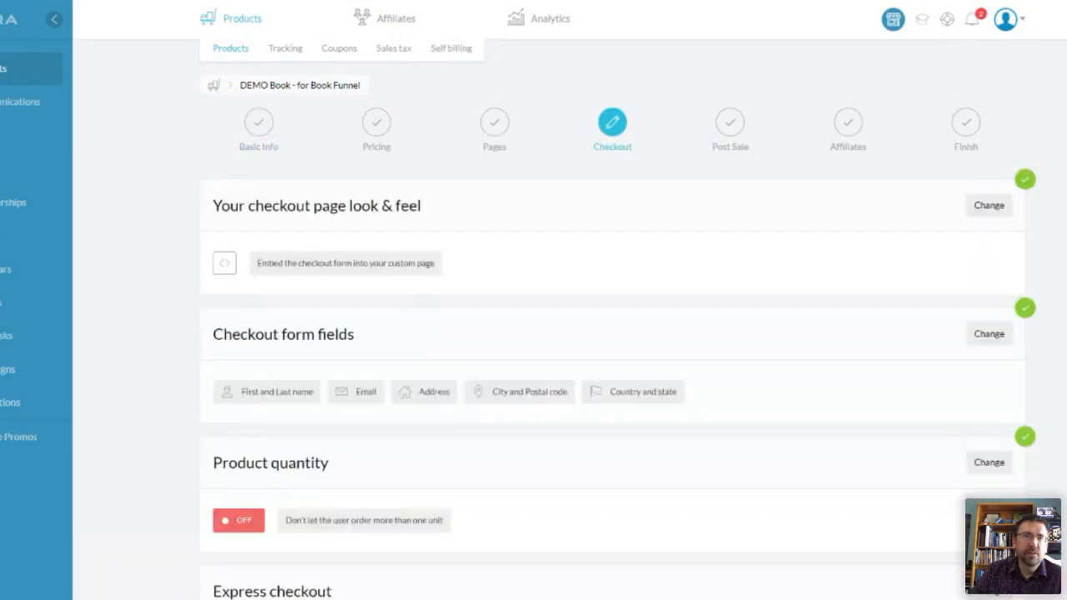
- Activate the offer bump in the book's Bump offers settings and enable it for price point 1
scroll(779, 447, "down", 2)
scroll(779, 447, "down", 5)
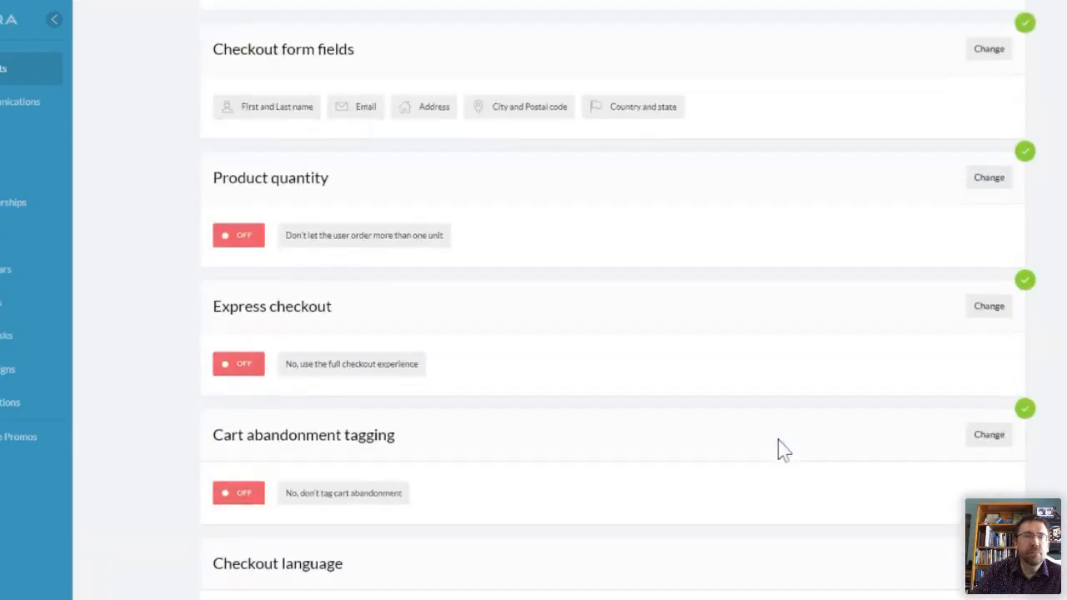
scroll(780, 447, "down", 3)
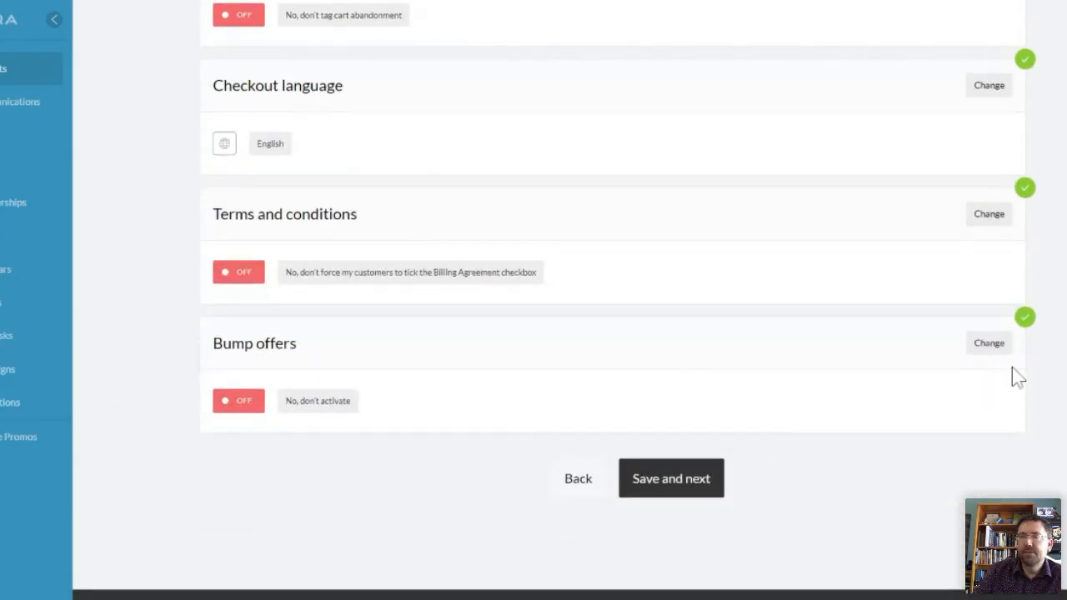
left_click(989, 343)
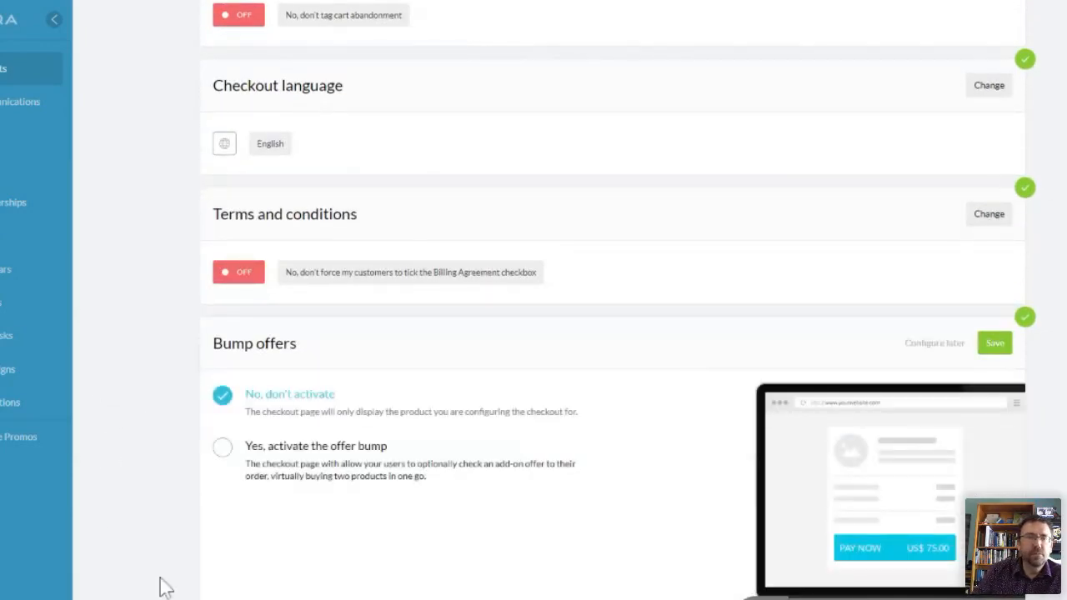
left_click(223, 446)
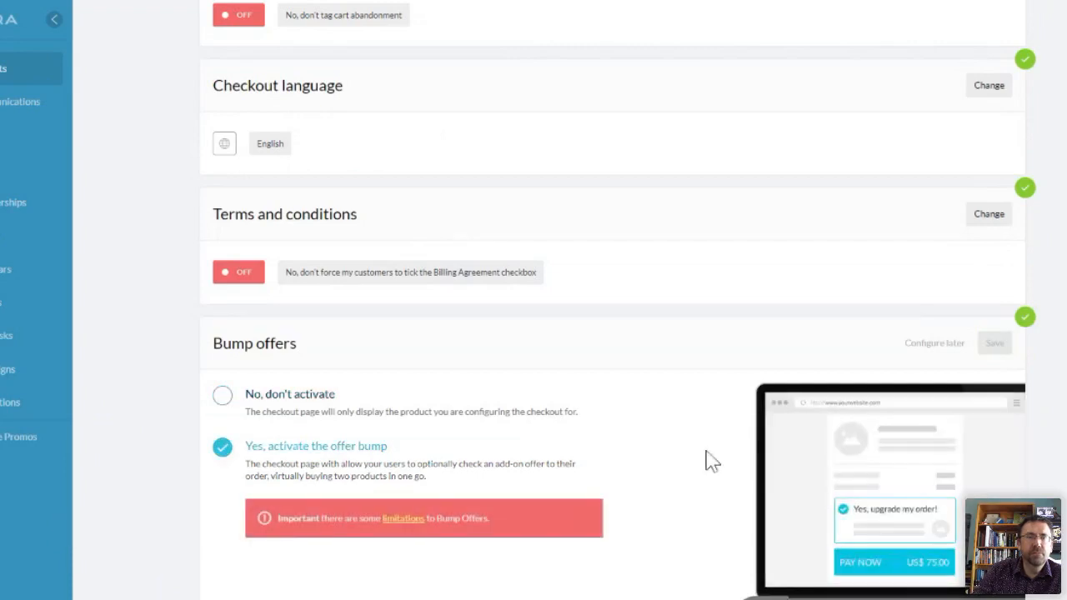
scroll(744, 511, "down", 3)
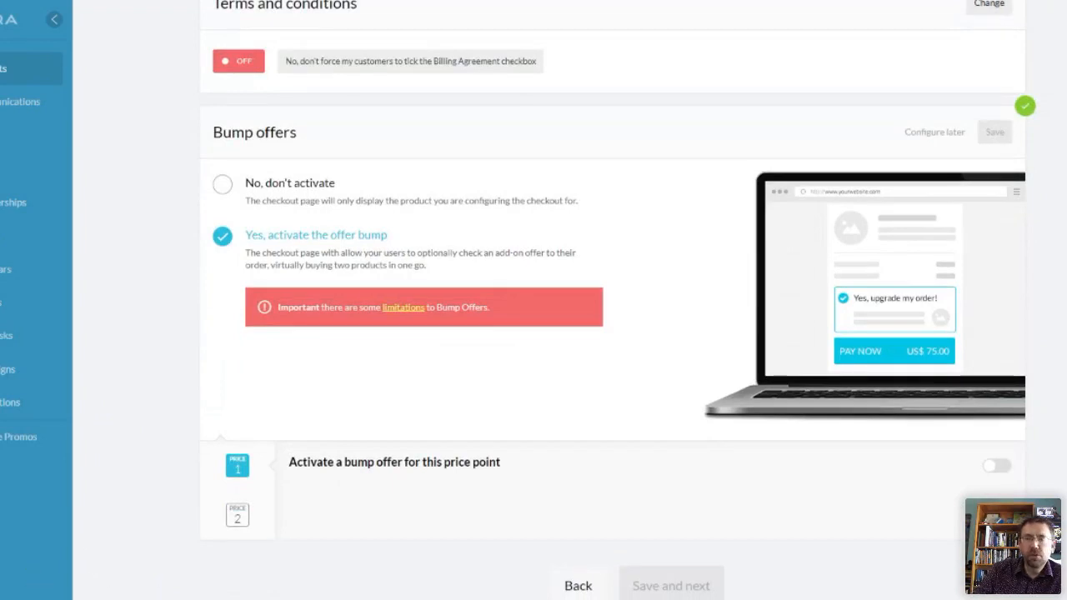
left_click(997, 466)
scroll(997, 466, "down", 2)
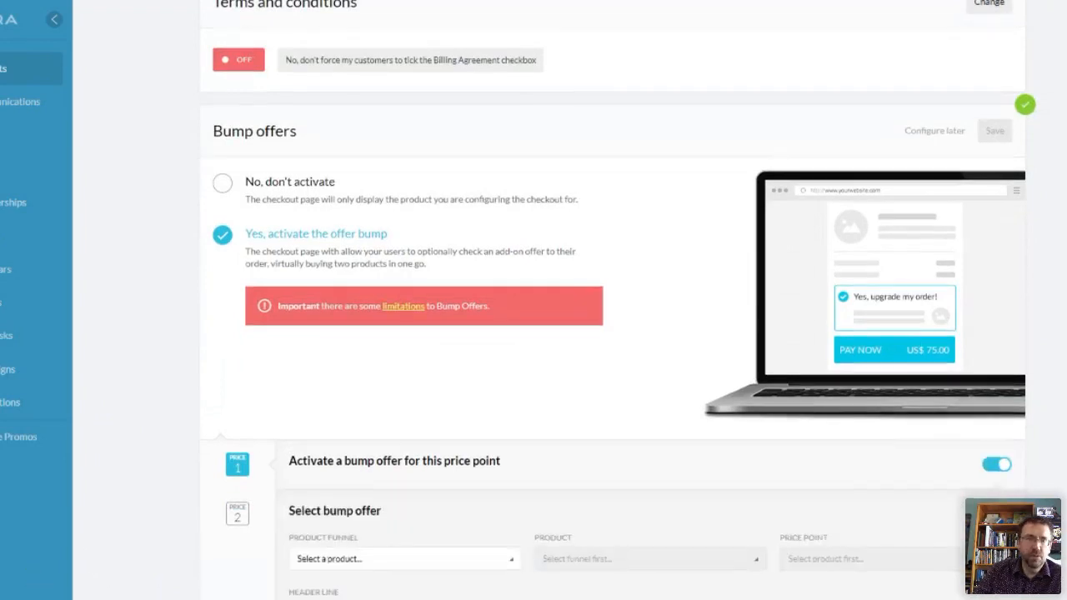
- Set the bump offer to the DEMO Book - for Book Funnel funnel, product DEMO Book Product Bump Upsell, at Price point 1
left_click(329, 414)
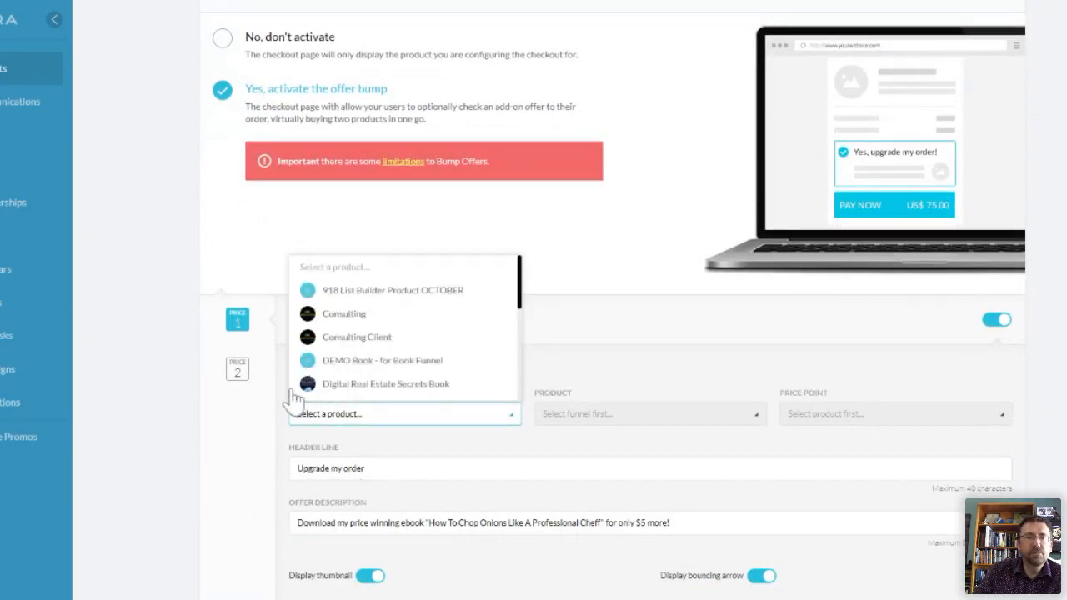
left_click(350, 360)
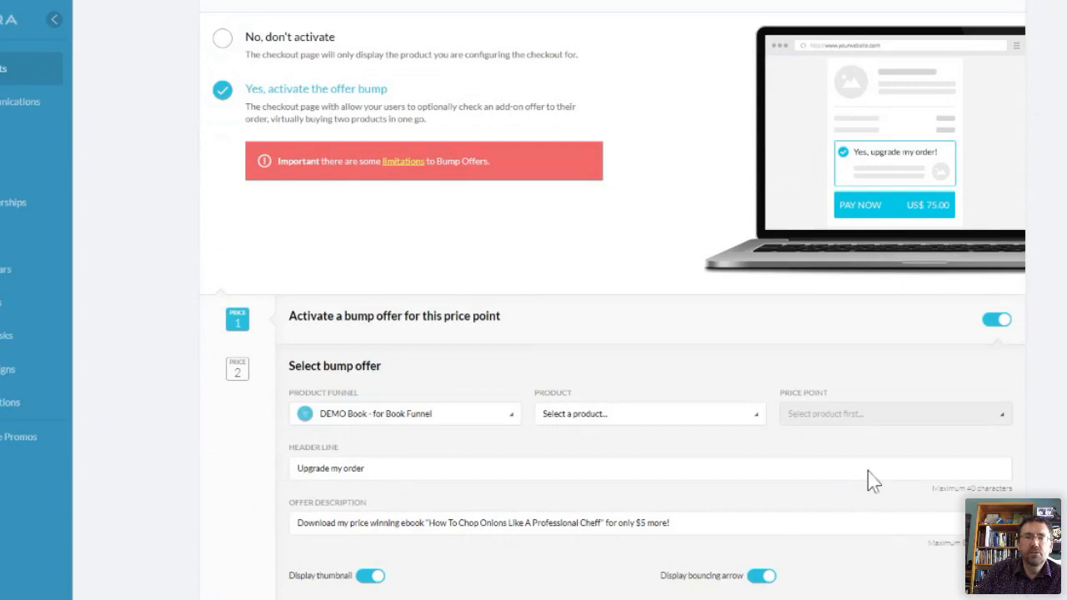
left_click(650, 414)
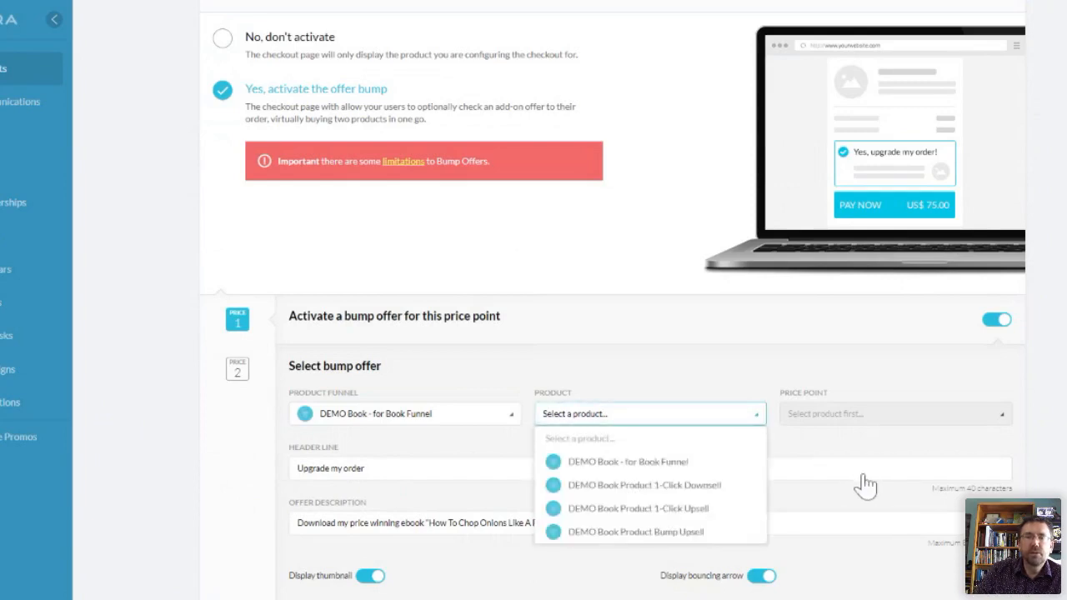
left_click(636, 532)
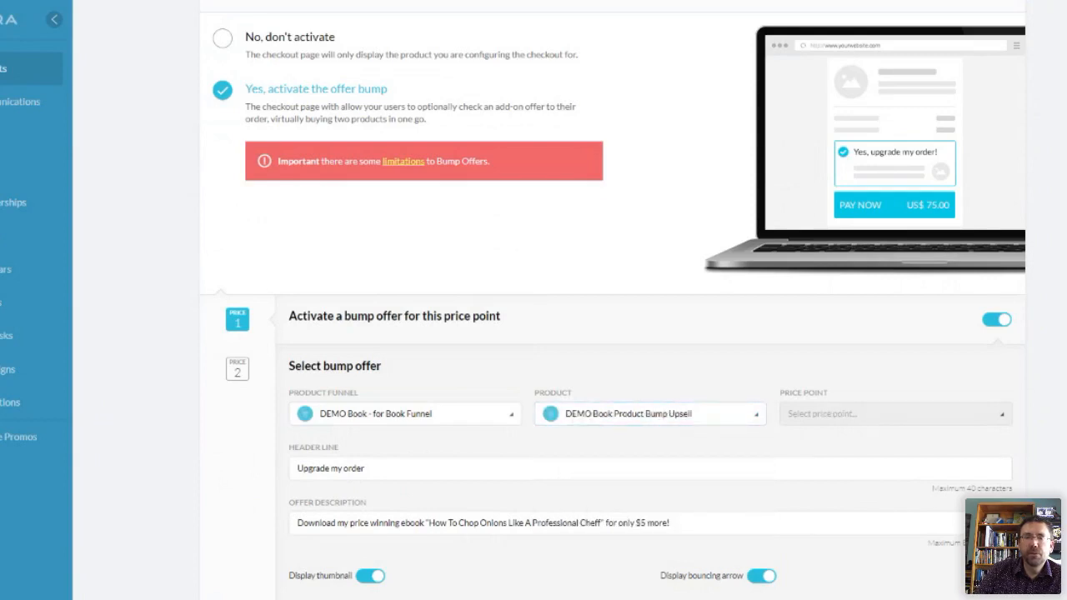
left_click(895, 413)
left_click(823, 461)
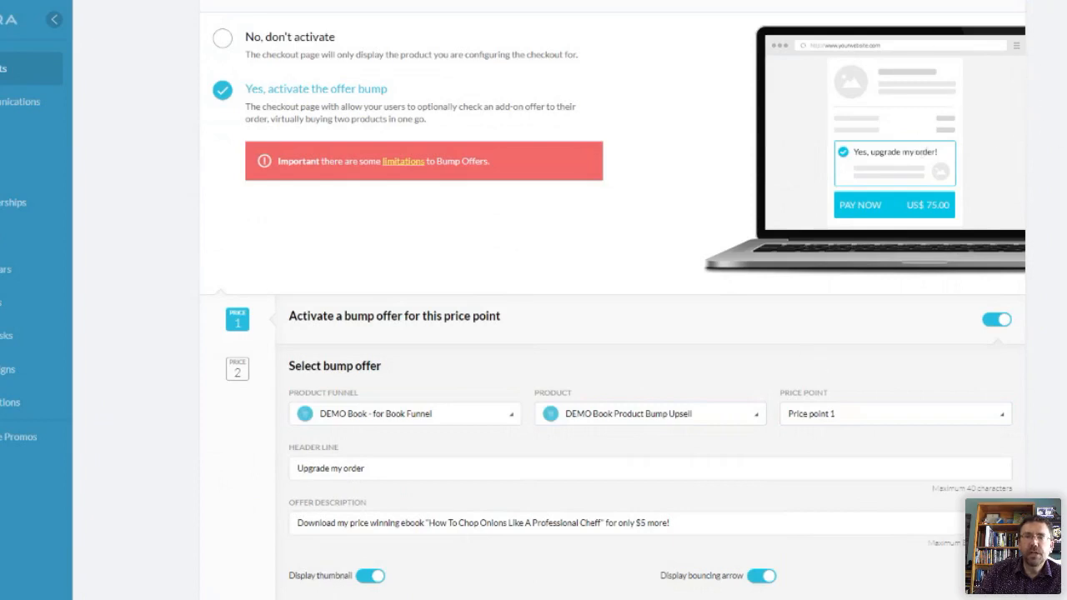
- Turn the bump offer's thumbnail display off and back on to compare the two versions in the preview
scroll(508, 566, "down", 1)
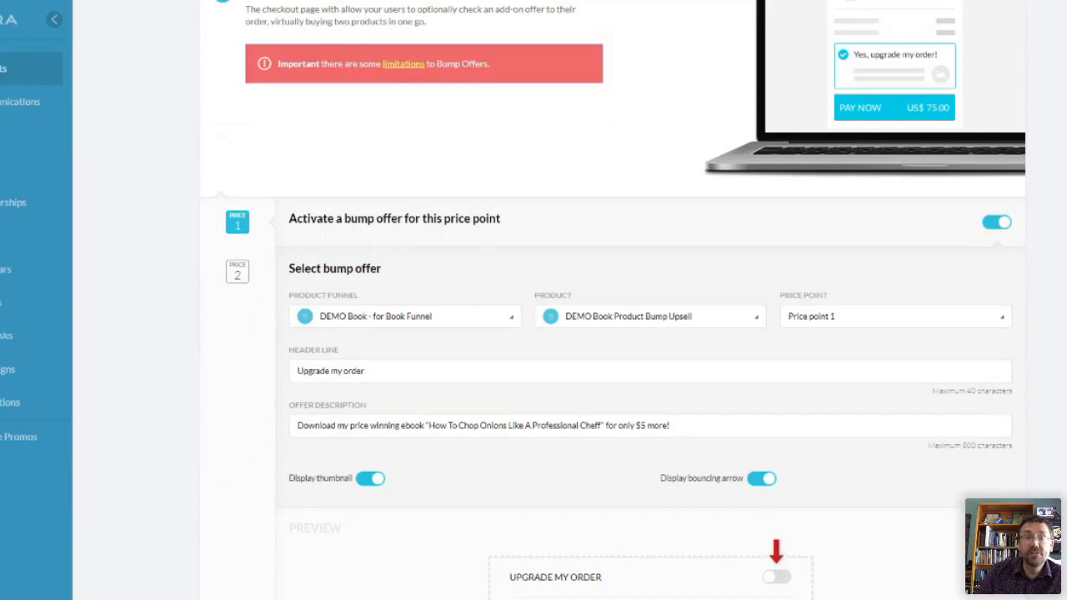
scroll(613, 300, "down", 2)
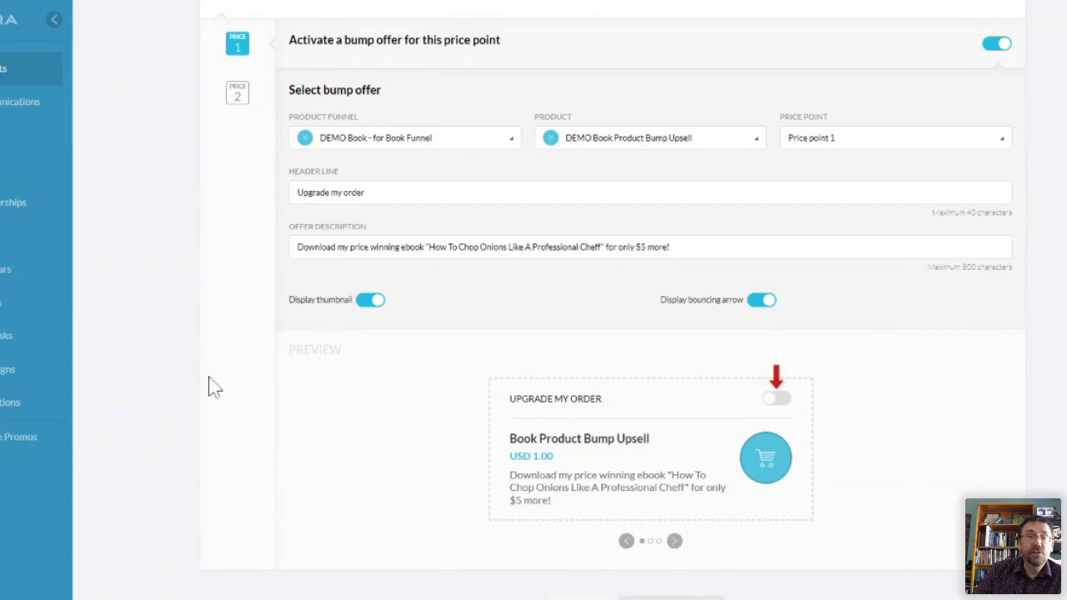
left_click(280, 300)
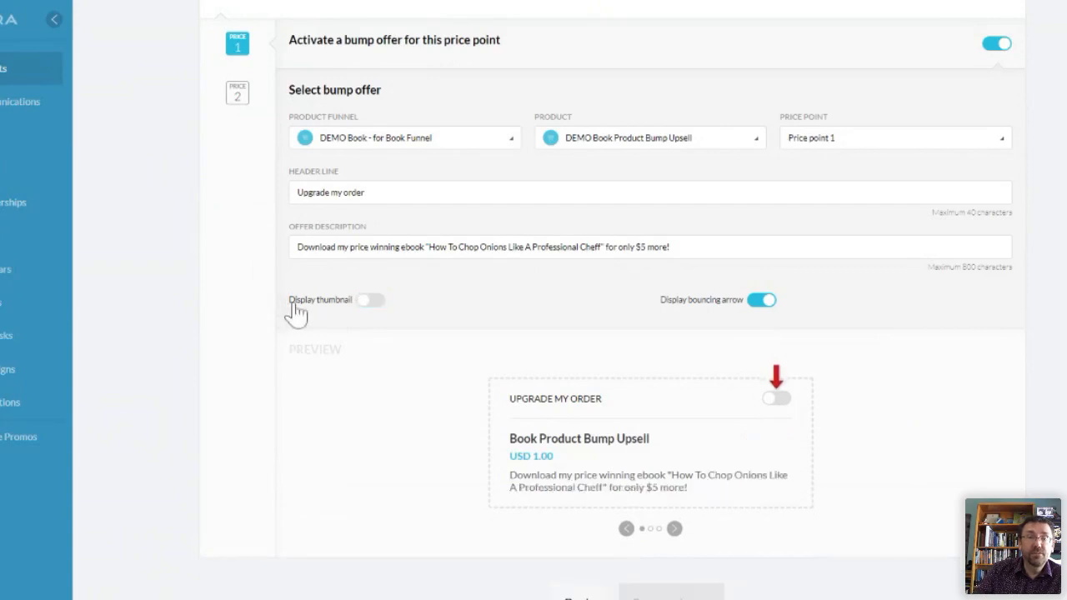
left_click(293, 304)
left_click(294, 304)
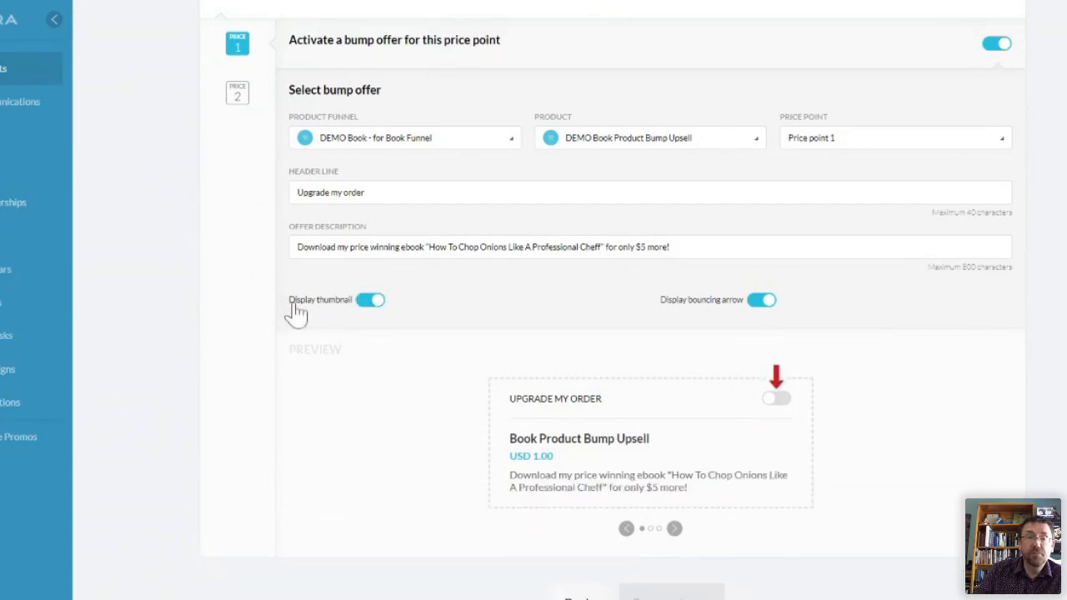
left_click(293, 304)
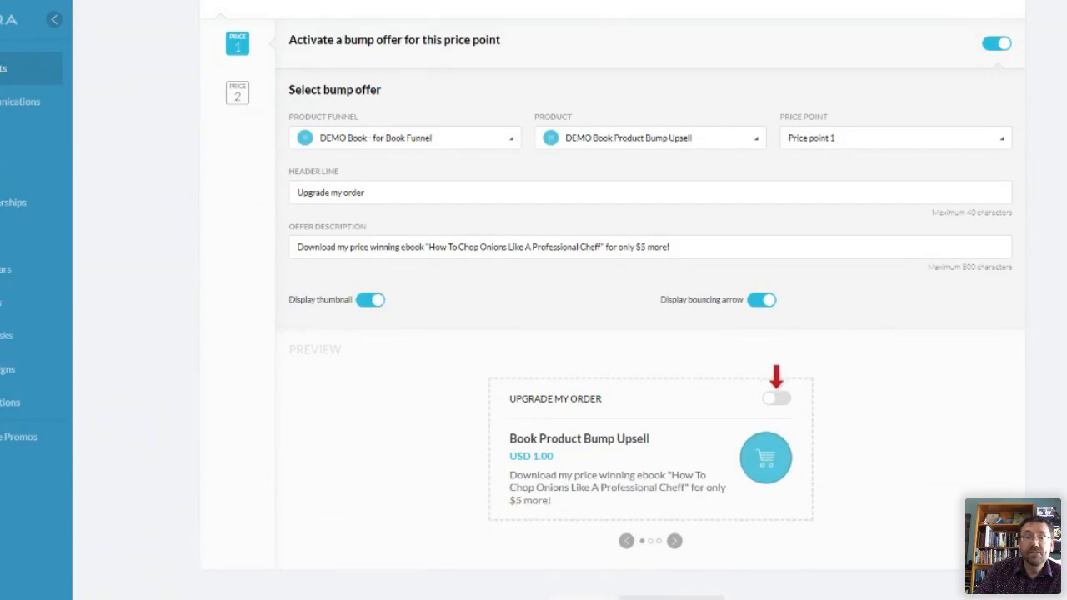
- Save the bump offer configuration and the book's checkout settings
scroll(533, 334, "down", 3)
scroll(533, 333, "up", 8)
scroll(533, 333, "up", 3)
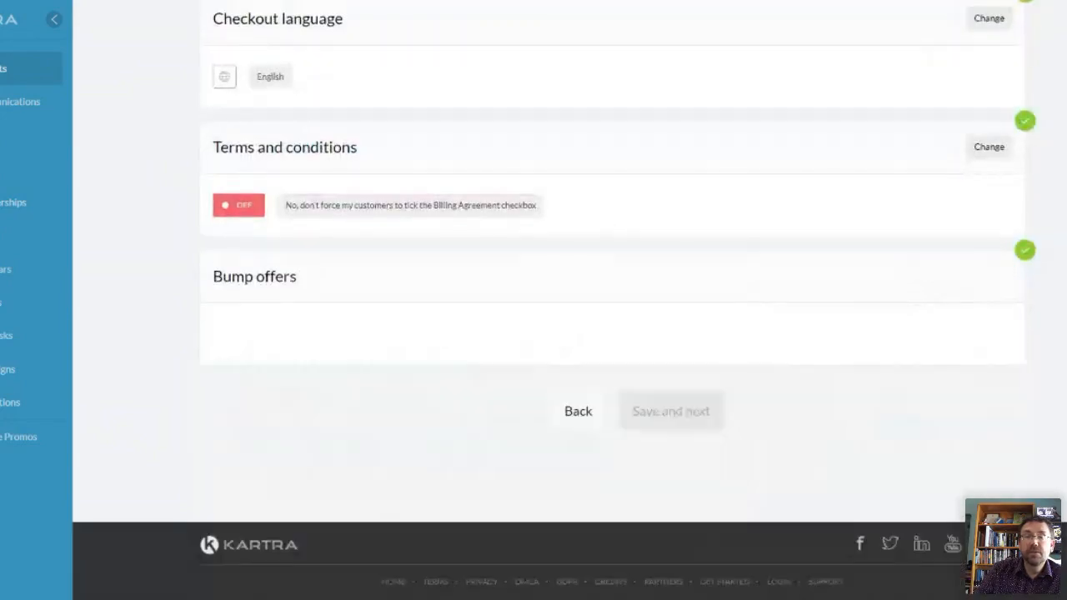
left_click(671, 411)
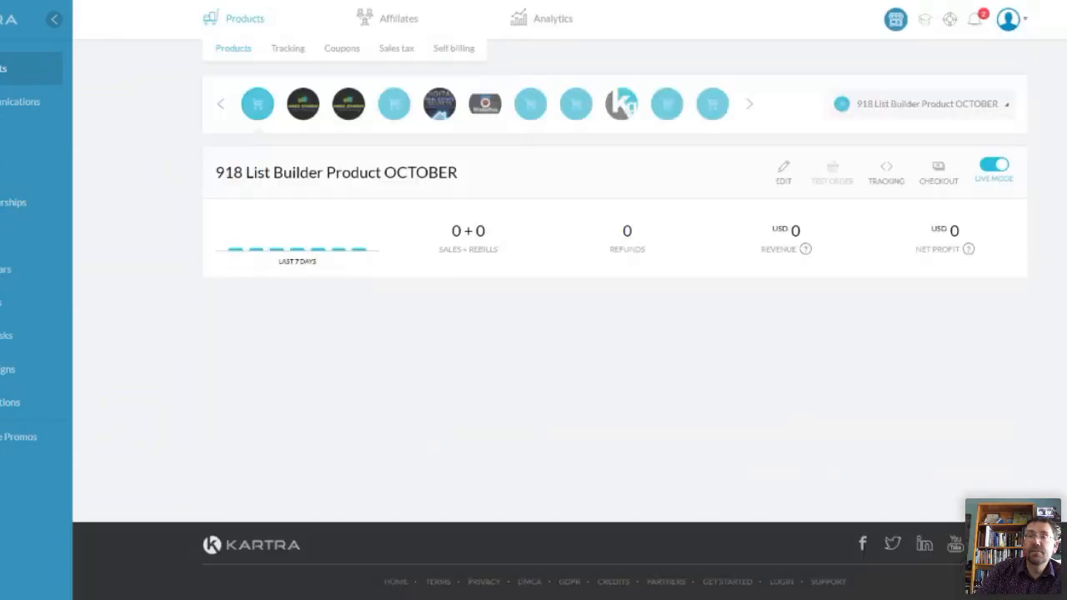
- Show the DEMO Book - for Book Funnel group and examine the main book, bump upsell, 1-click upsell and downsell products
left_click(927, 104)
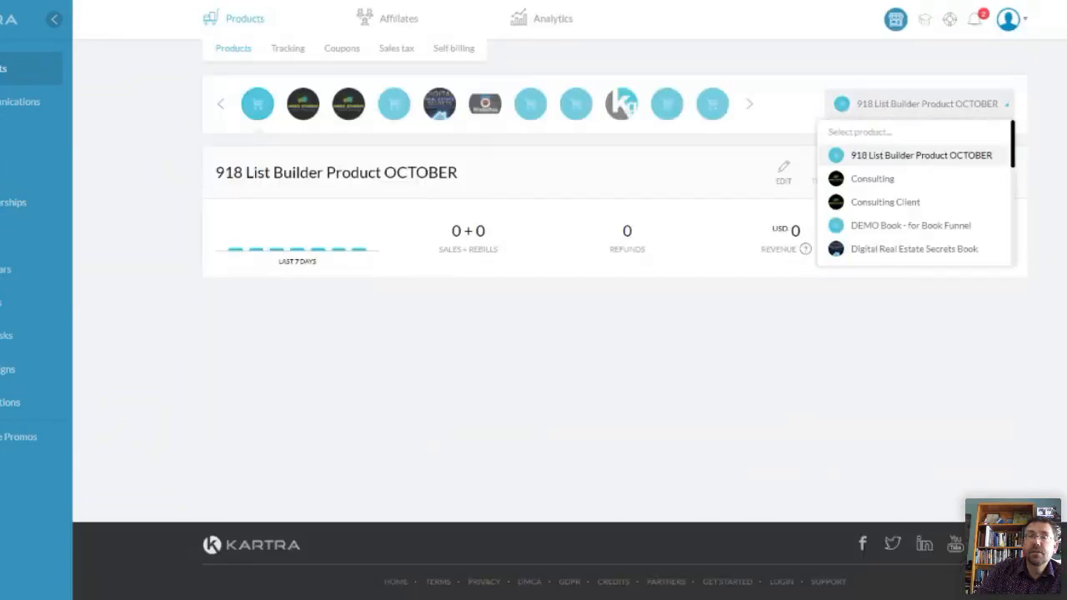
left_click(910, 225)
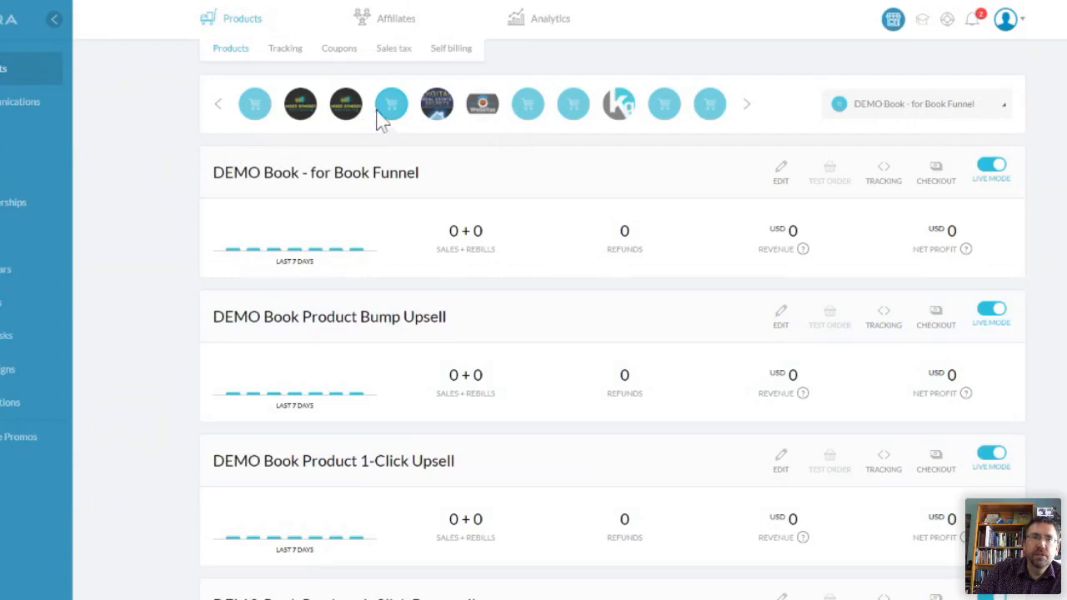
left_click_drag(420, 174, 35, 112)
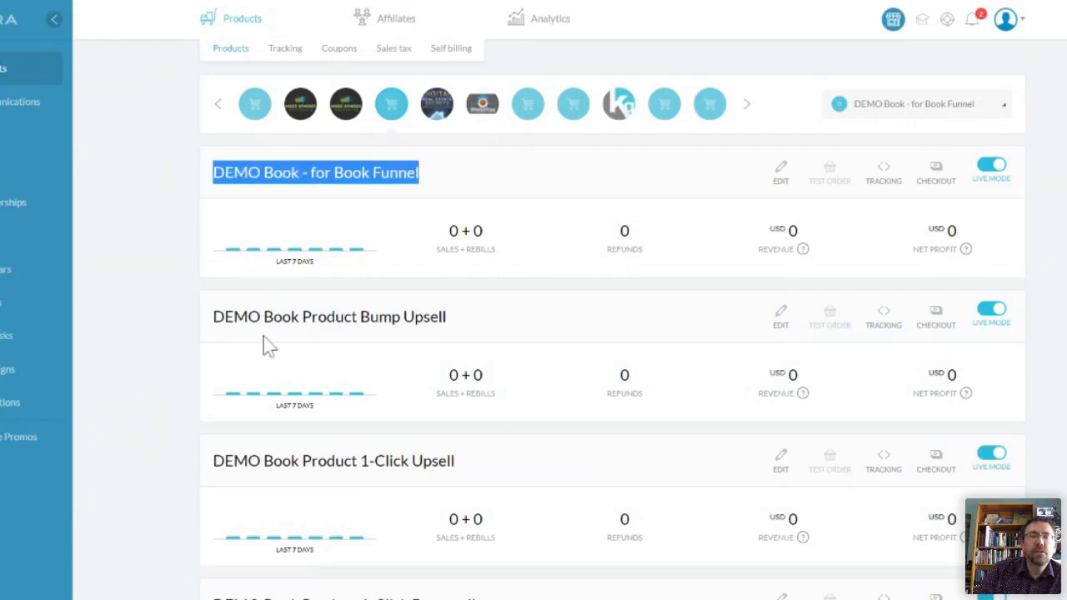
left_click_drag(449, 318, 360, 318)
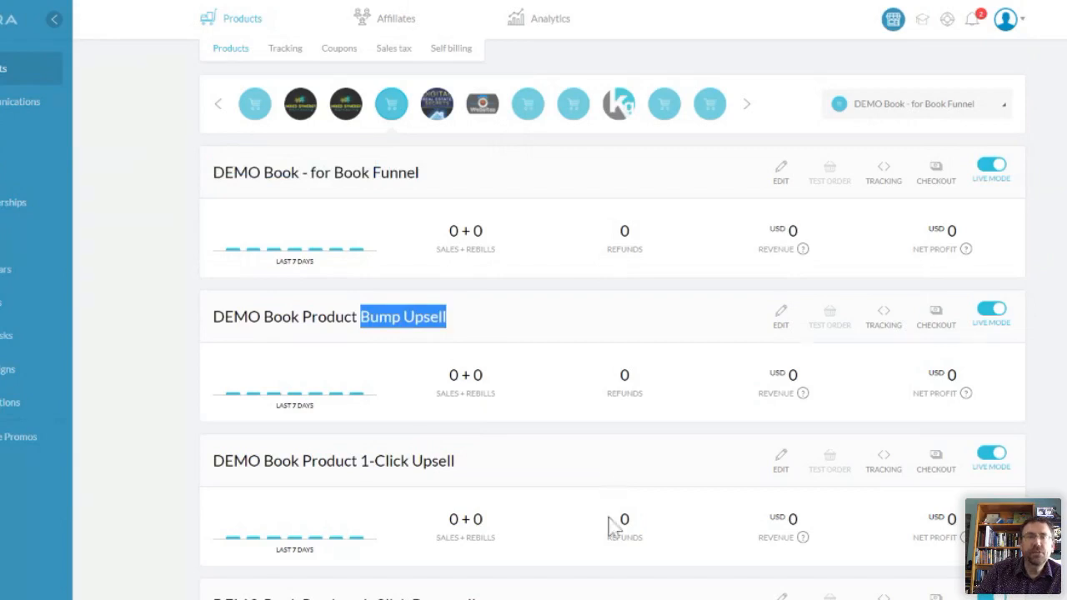
scroll(609, 524, "down", 3)
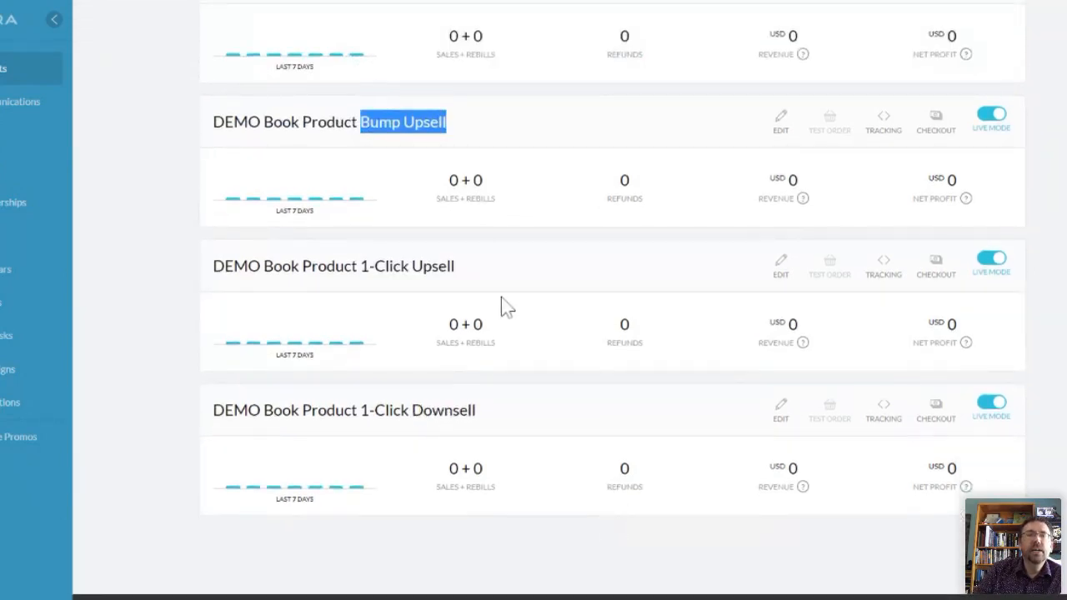
scroll(567, 263, "up", 3)
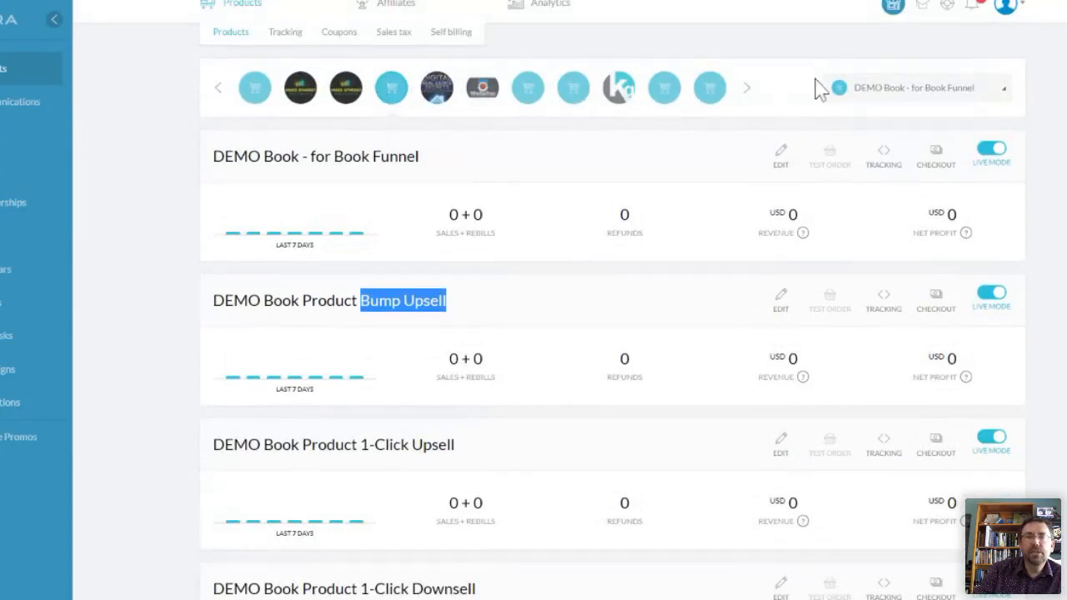
left_click(151, 89)
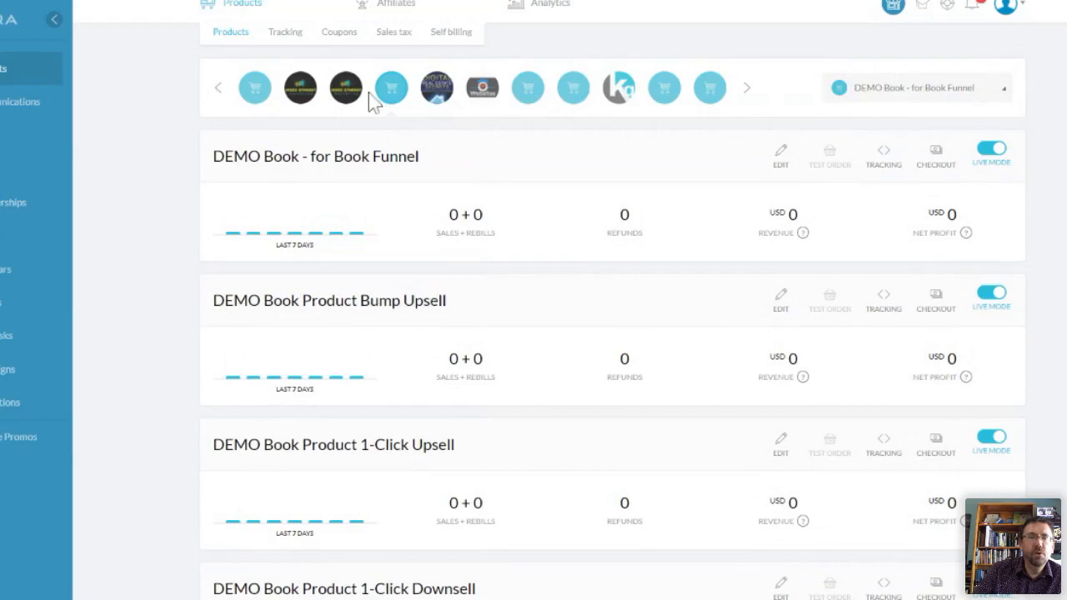
left_click_drag(419, 156, 212, 156)
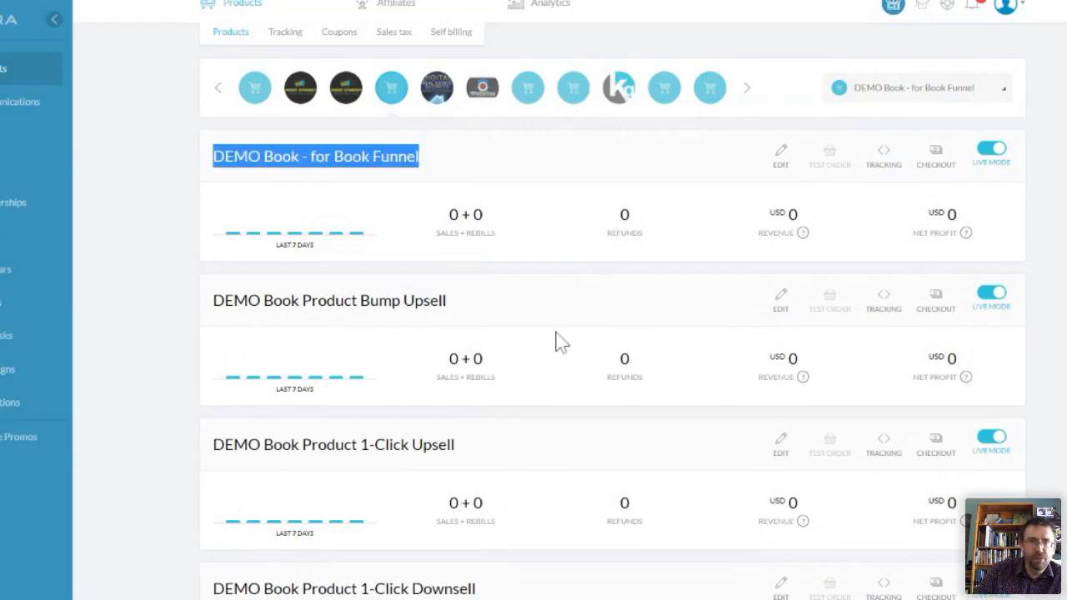
- Compare the 1-Click Upsell and 1-Click Downsell entries, and review their order after the main book and bump upsell in the product list
scroll(560, 342, "down", 3)
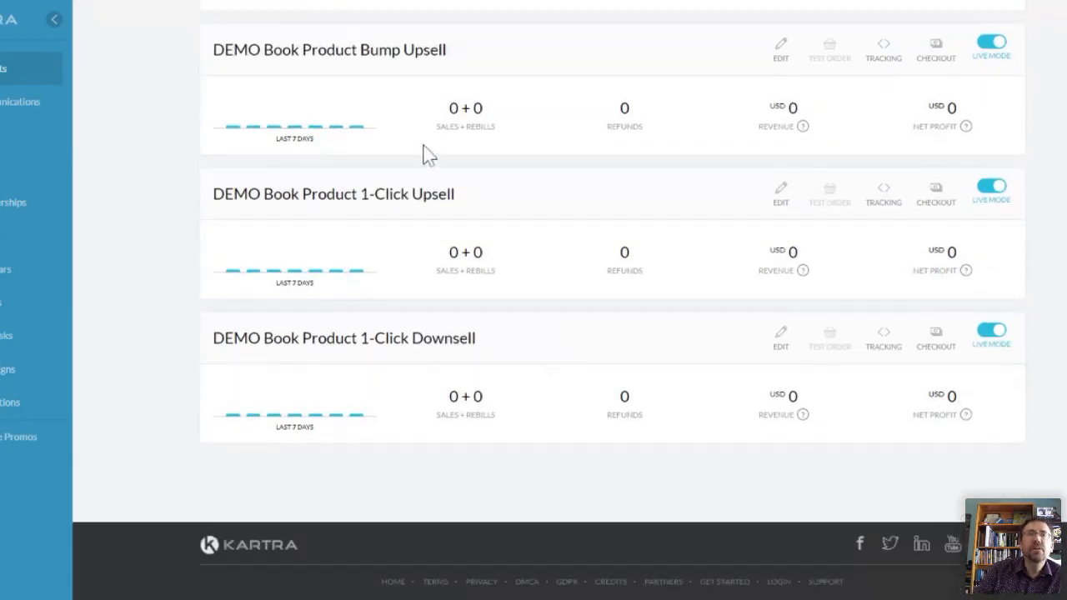
left_click_drag(455, 194, 52, 136)
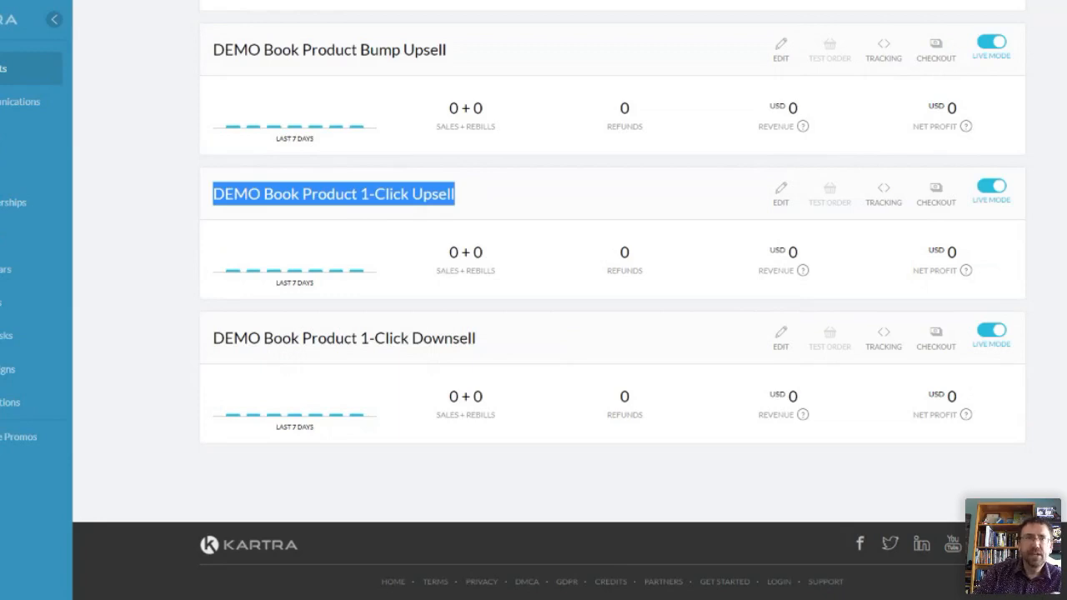
left_click(342, 193)
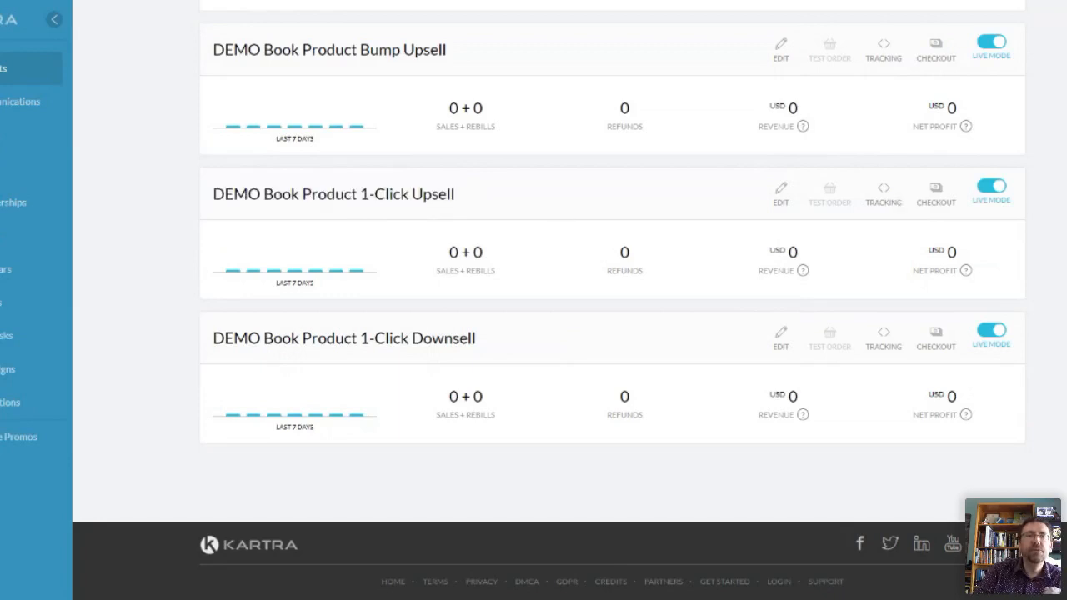
left_click_drag(411, 194, 274, 193)
left_click_drag(479, 354, 213, 340)
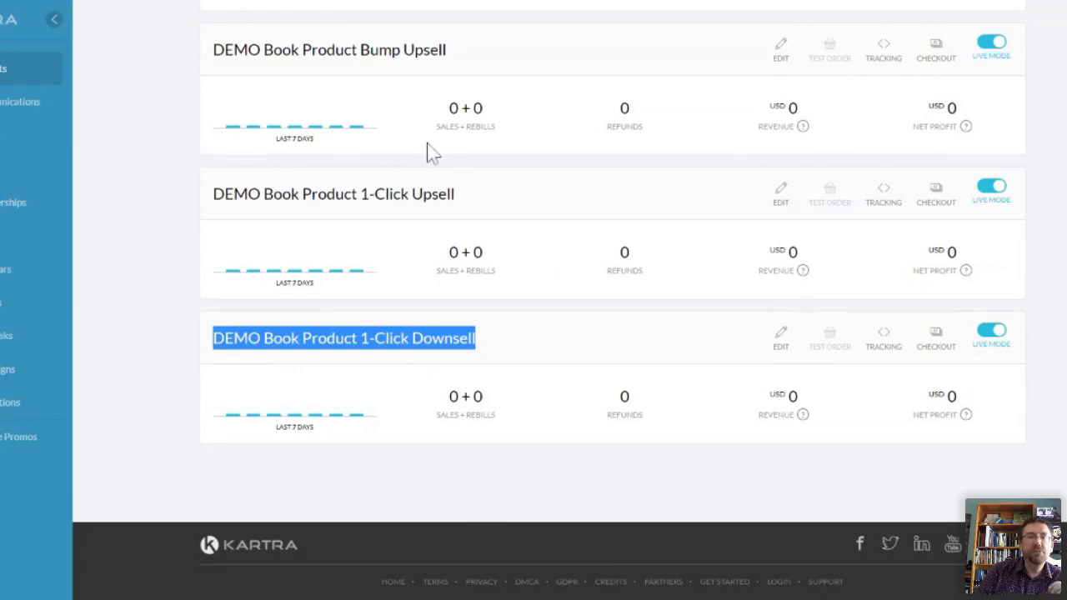
left_click_drag(458, 195, 41, 162)
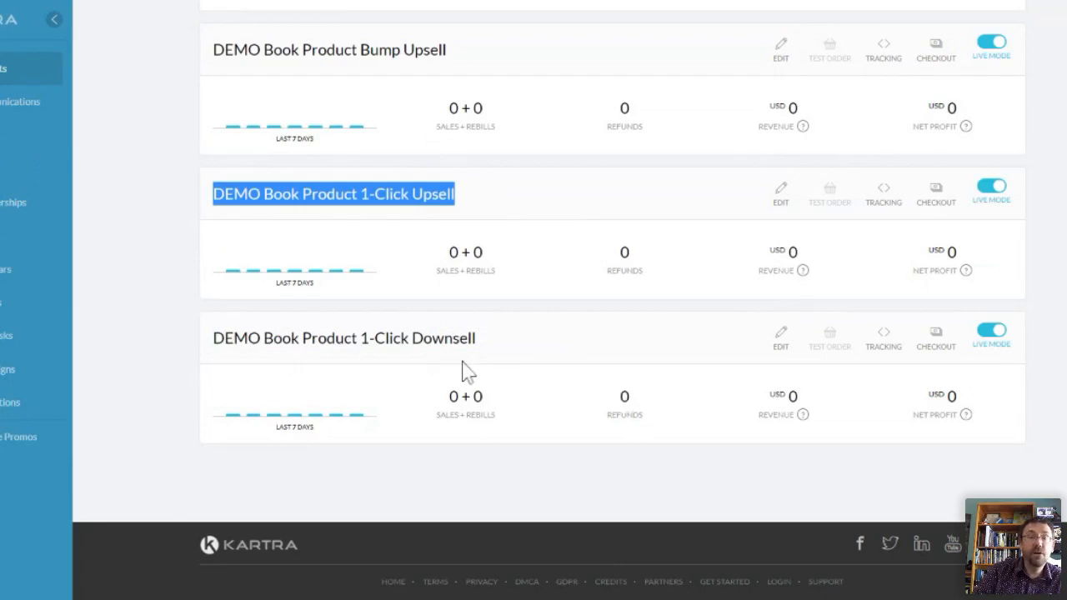
left_click_drag(468, 344, 35, 393)
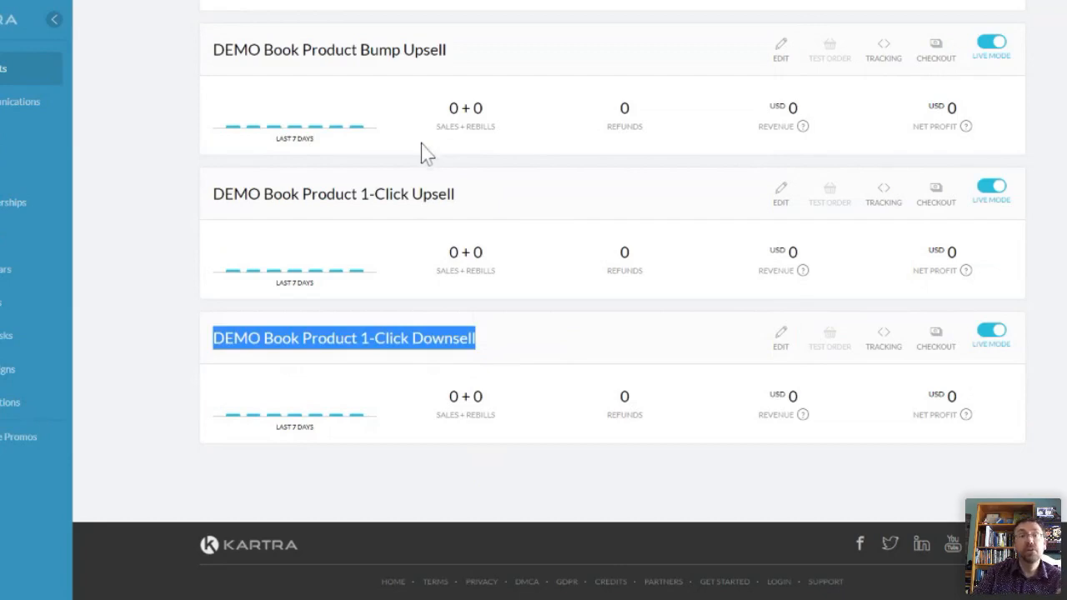
left_click(467, 363)
double_click(454, 338)
left_click_drag(454, 338, 18, 358)
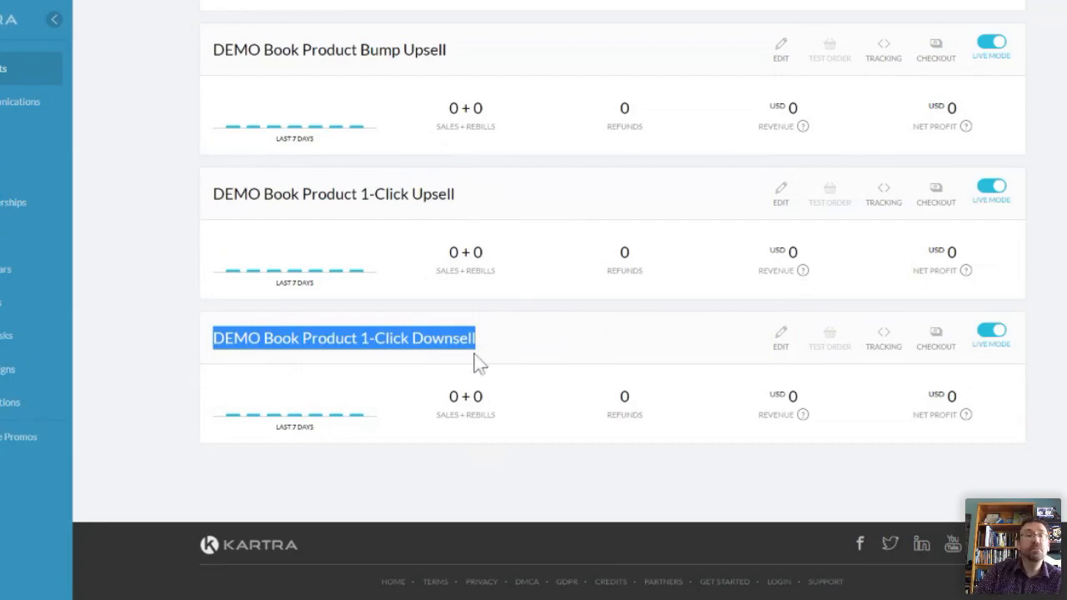
left_click(467, 381)
scroll(627, 435, "up", 1)
scroll(627, 435, "up", 3)
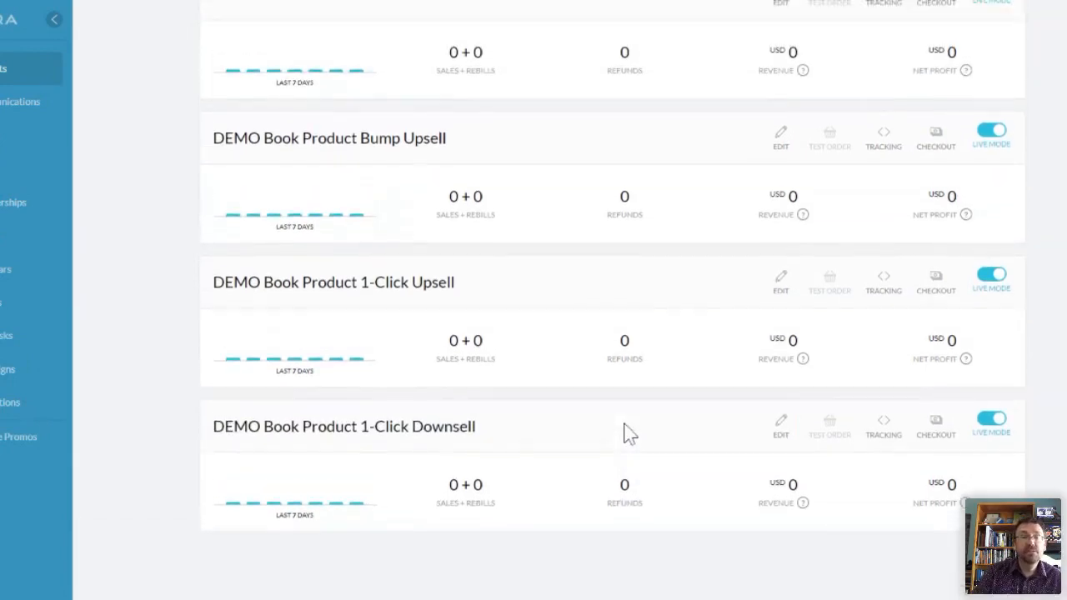
scroll(626, 434, "up", 3)
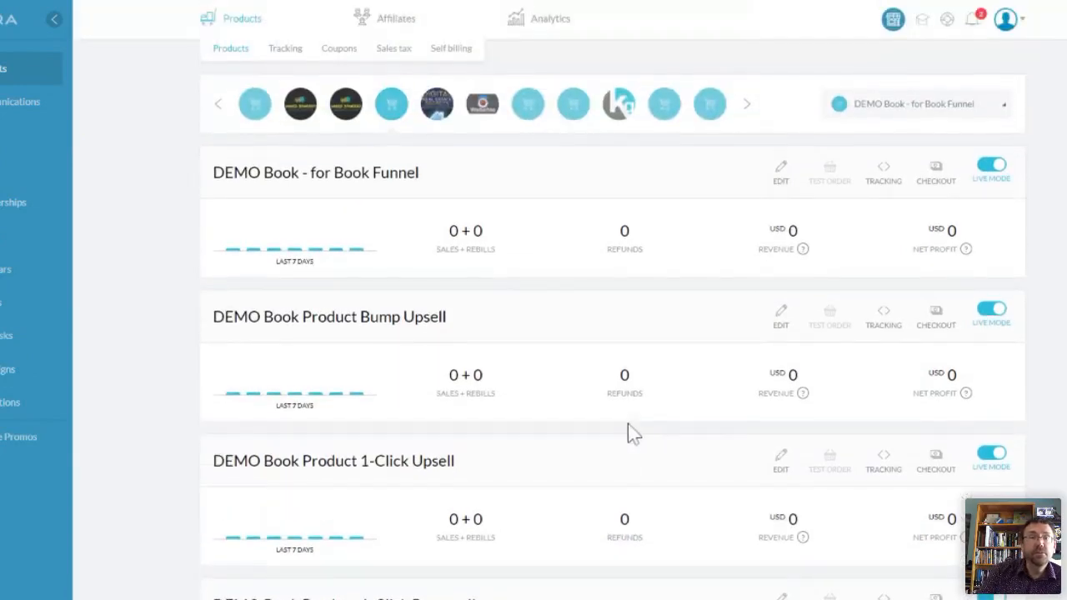
scroll(632, 434, "down", 3)
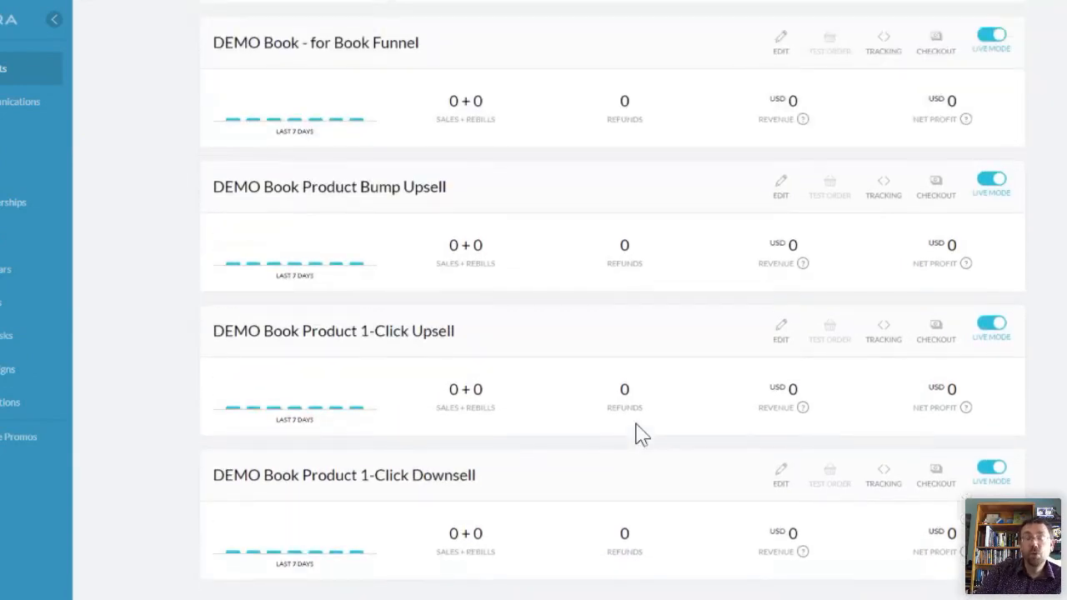